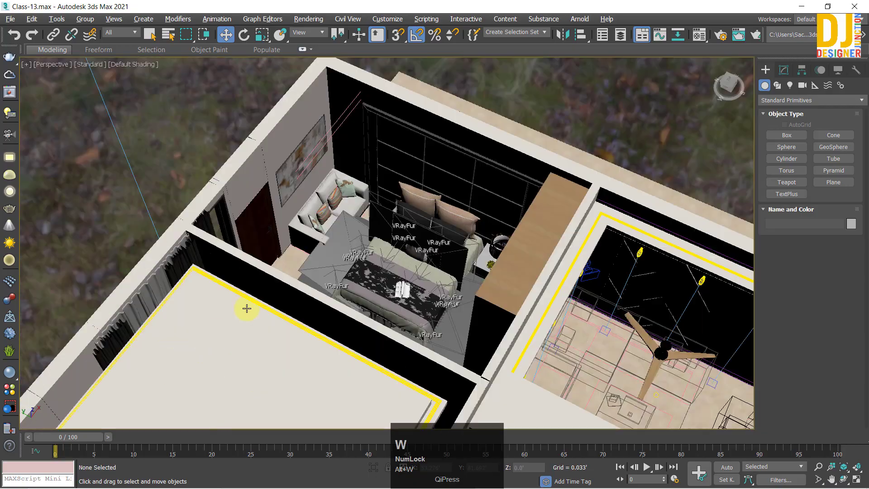
Examine the second bedroom's bed, sofa and side table in perspective, along with its location in the apartment.
middle_click_drag(372, 203, 421, 186, "alt")
scroll(326, 233, "up", 4)
middle_click_drag(421, 186, 348, 249)
left_click(351, 113)
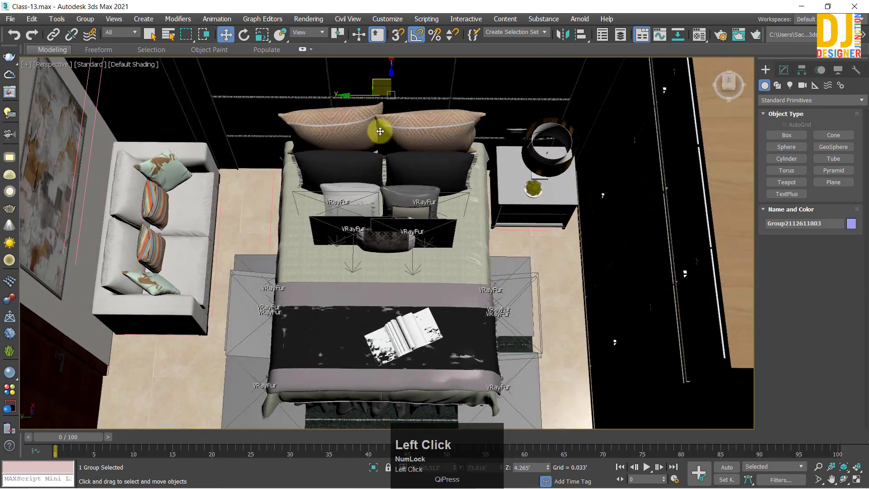
key("z")
scroll(375, 226, "down", 5)
scroll(363, 240, "up", 1)
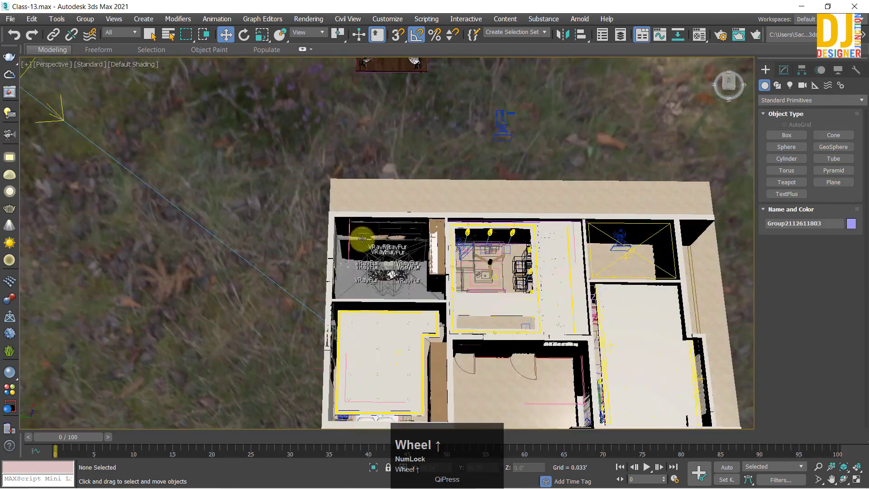
middle_click_drag(363, 240, 412, 250, "alt")
scroll(357, 210, "up", 5)
scroll(412, 250, "down", 6)
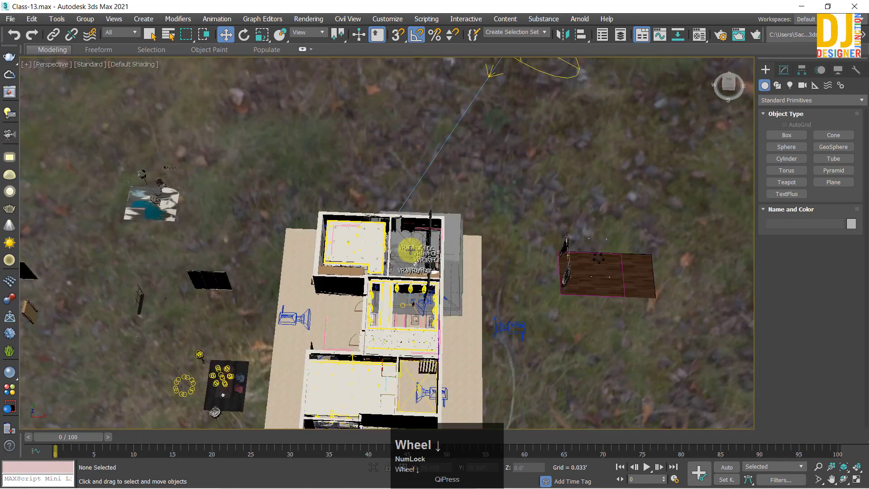
middle_click_drag(395, 357, 381, 308)
scroll(388, 237, "up", 3)
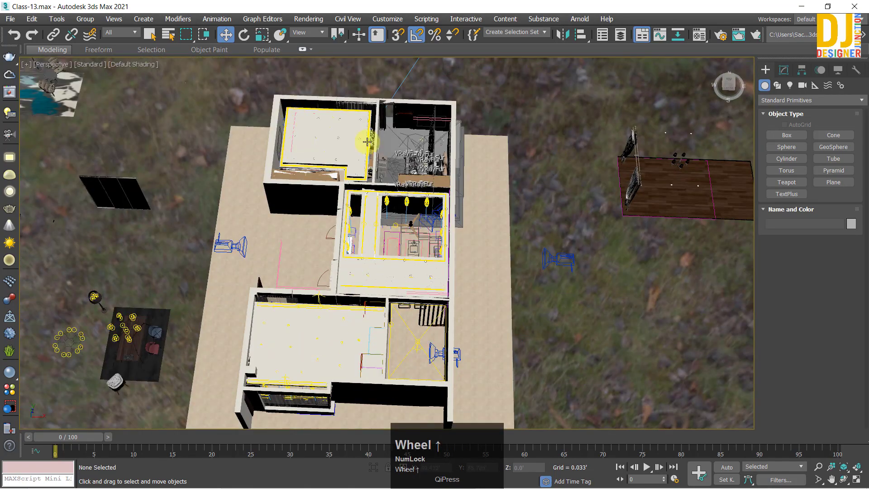
scroll(367, 142, "up", 8)
mouse_move(437, 174)
middle_mouse_down("alt")
mouse_move(425, 171)
mouse_move(434, 178)
middle_mouse_up("alt")
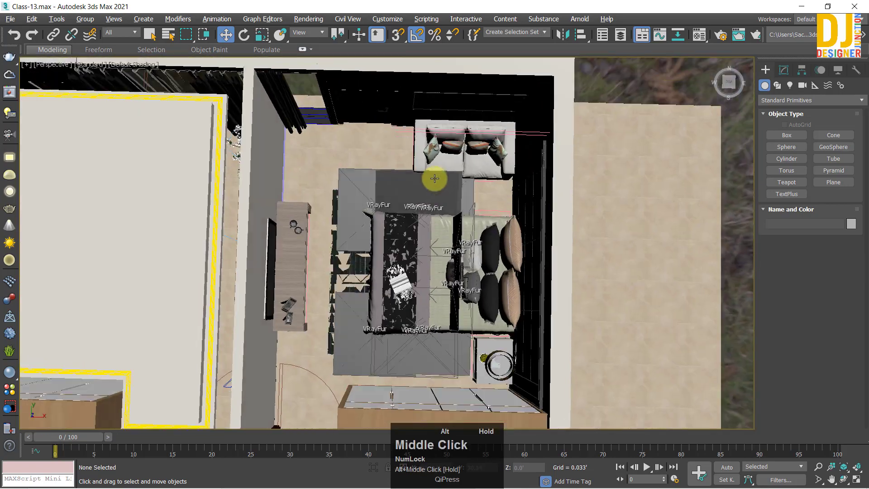
Examine the apartment's floor plan in the Top view, from the bedrooms down through the living area.
key("alt+w")
key("alt+w")
key("z")
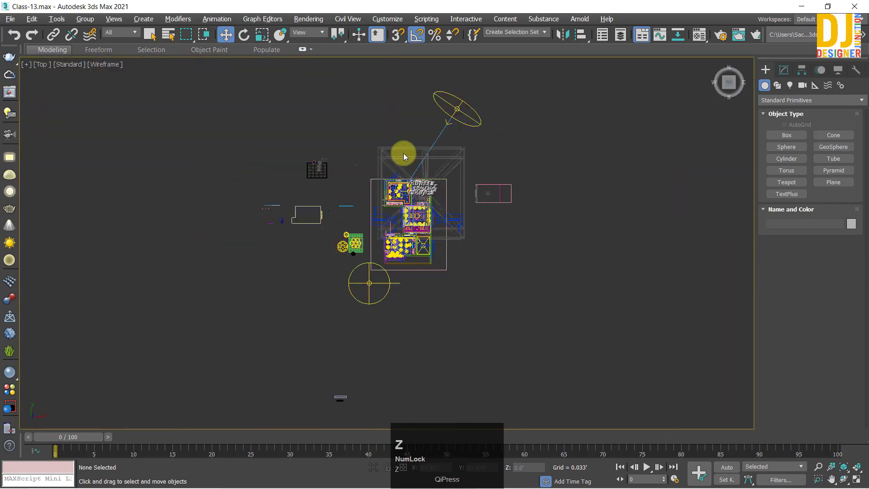
scroll(426, 237, "up", 5)
middle_click_drag(427, 241, 316, 353)
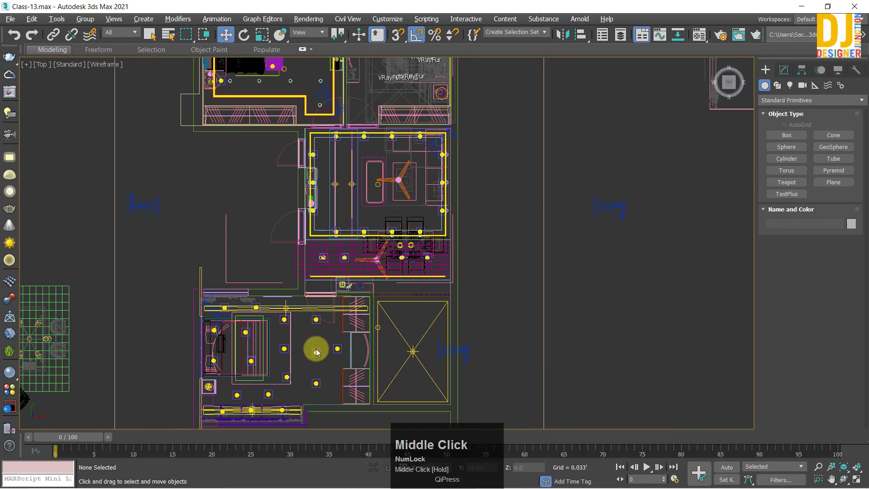
middle_click_drag(394, 218, 371, 331)
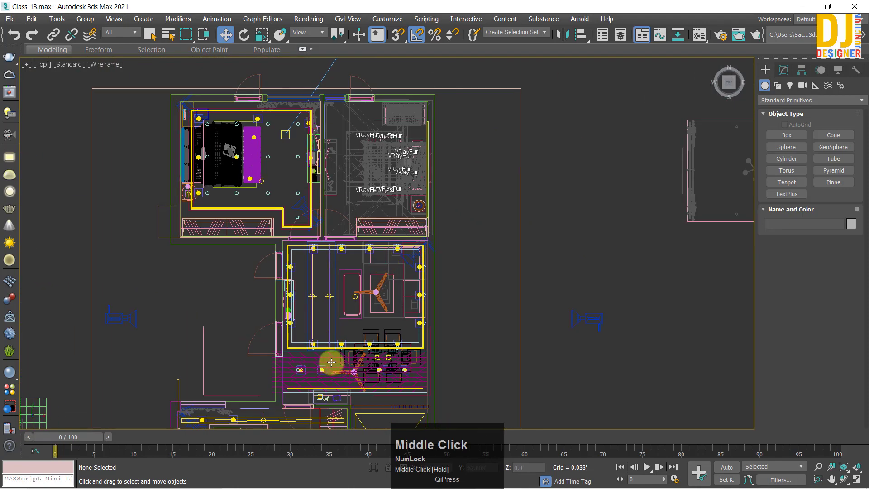
middle_click_drag(339, 380, 330, 274)
middle_click_drag(379, 165, 388, 291)
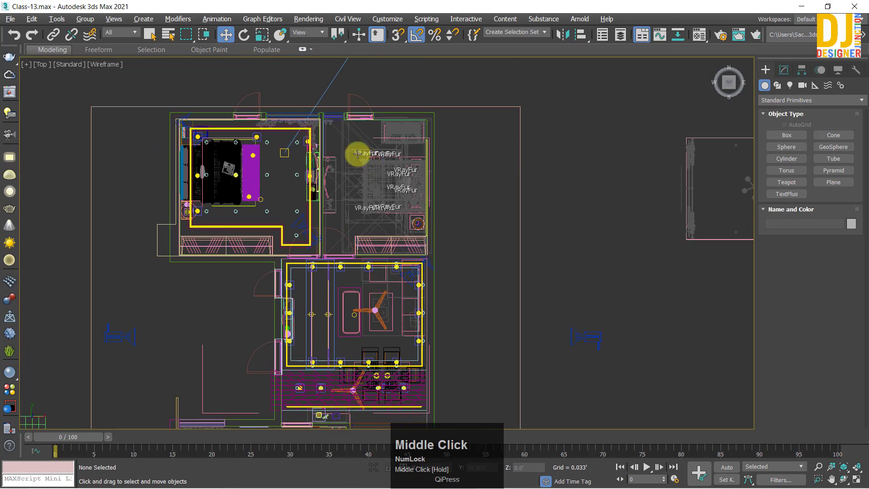
key("alt+w")
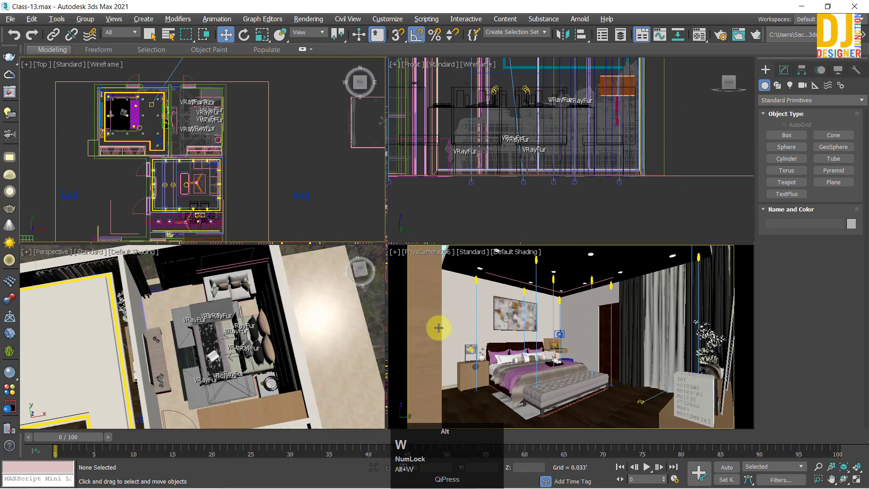
Examine the second bedroom's furniture layout from above in perspective and check the PhysCamera006 view.
left_click(202, 331)
key("alt+w")
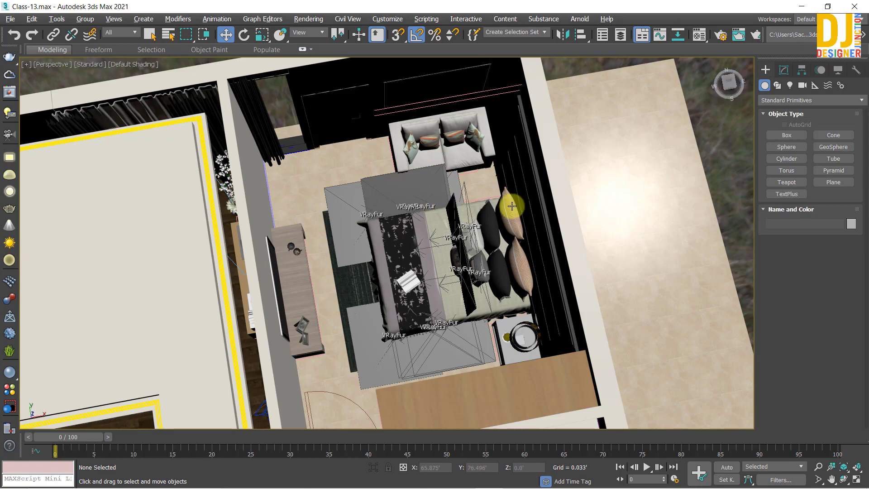
middle_click_drag(442, 189, 482, 218, "alt")
scroll(342, 249, "up", 5)
scroll(415, 231, "up", 2, "alt")
scroll(517, 210, "down", 3)
key("alt+w")
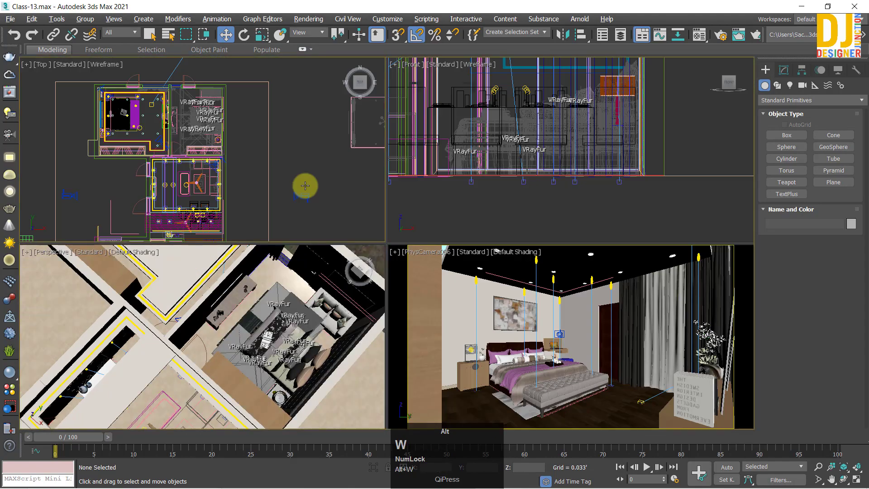
key("alt+w")
key("alt+w")
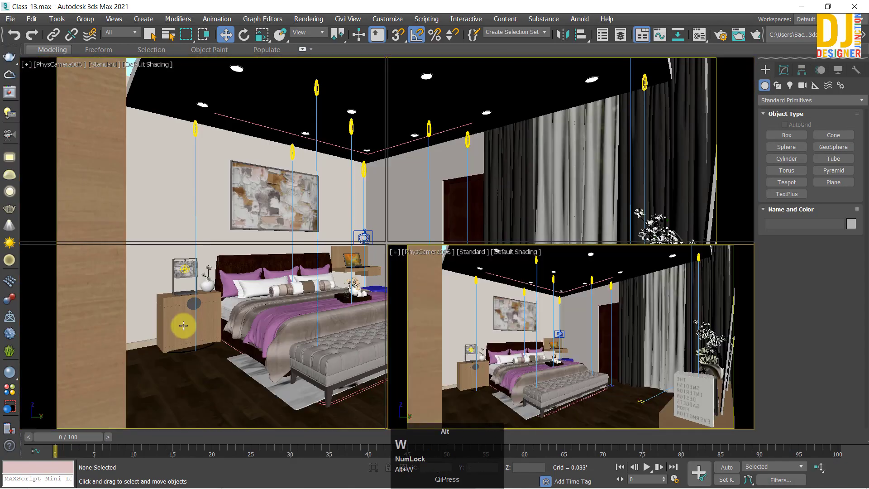
key("alt+w")
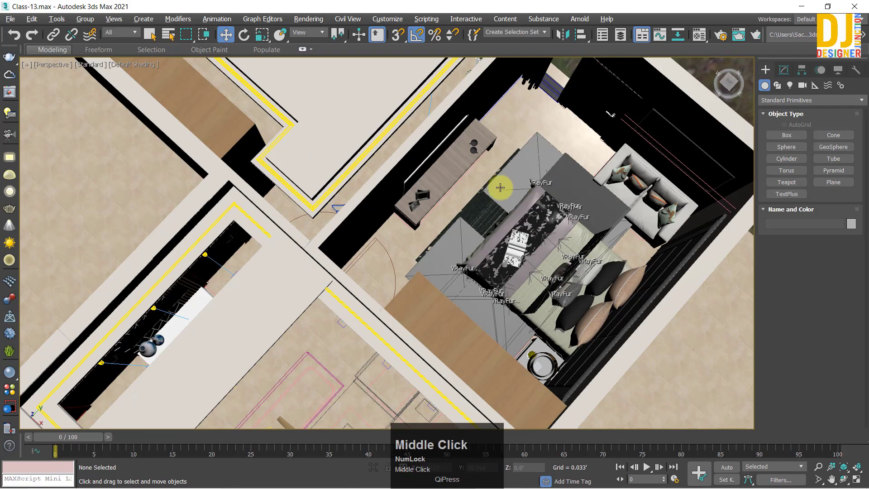
Inspect the TV console, the rug and the floor beside the bed up close in perspective.
middle_click_drag(500, 187, 321, 206)
scroll(388, 225, "up", 3)
middle_click_drag(388, 225, 235, 287, "alt")
scroll(423, 147, "down", 3)
scroll(407, 219, "up", 2)
scroll(311, 326, "up", 3)
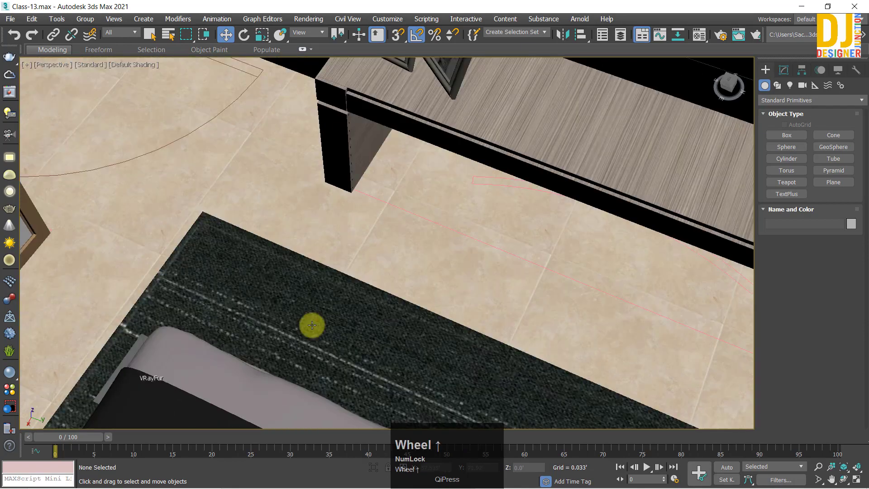
scroll(311, 326, "down", 3)
middle_click_drag(388, 232, 442, 266)
scroll(442, 266, "down", 3)
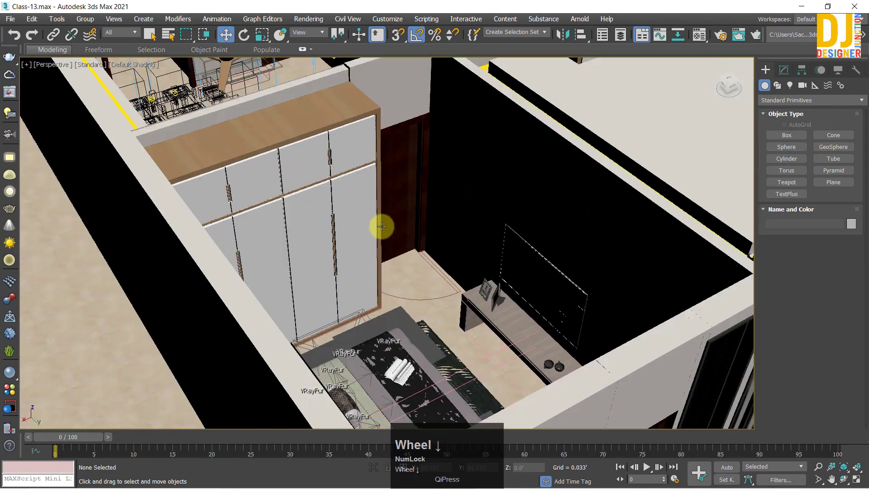
Compare the bedroom's wardrobe with the wood-finished console and the TV wall from several angles.
middle_click_drag(382, 227, 40, 276, "alt")
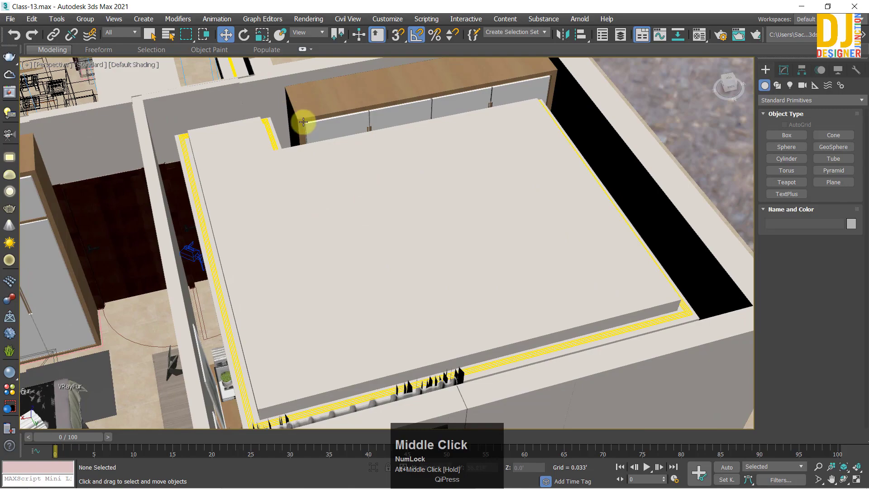
middle_click_drag(303, 122, 618, 75)
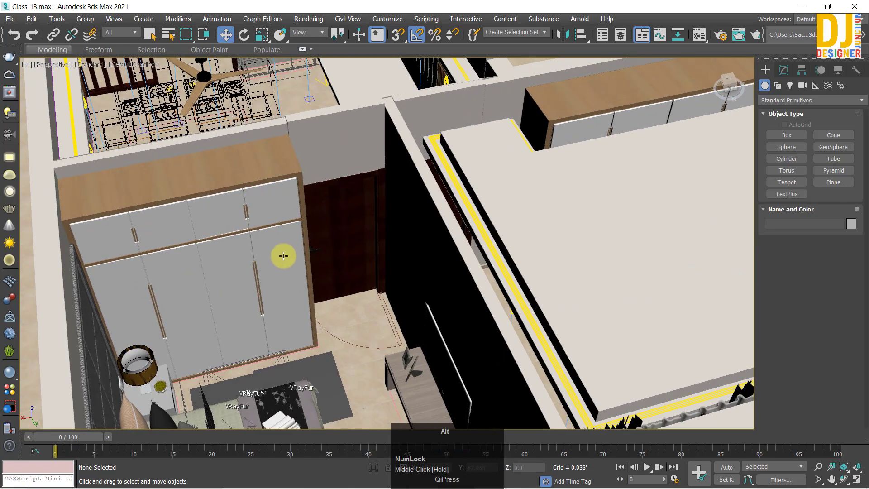
middle_click_drag(283, 256, 353, 237, "alt")
scroll(391, 276, "up", 5)
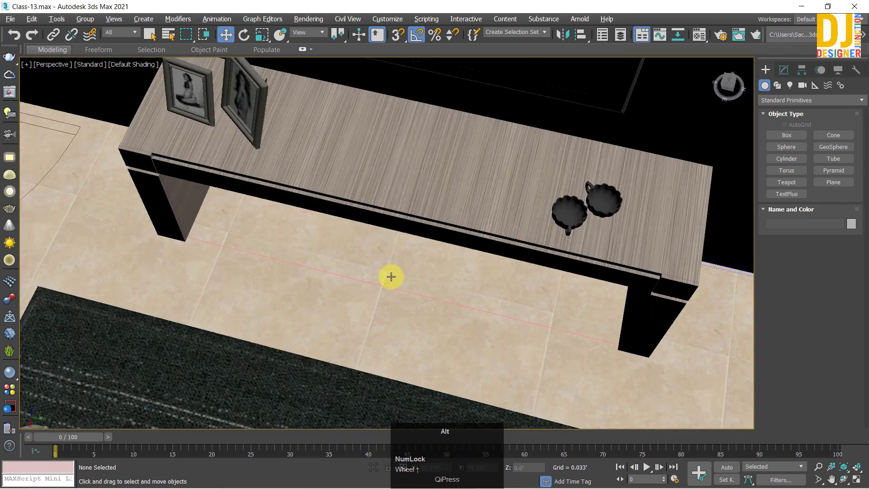
middle_click_drag(391, 276, 425, 158)
scroll(349, 257, "down", 5)
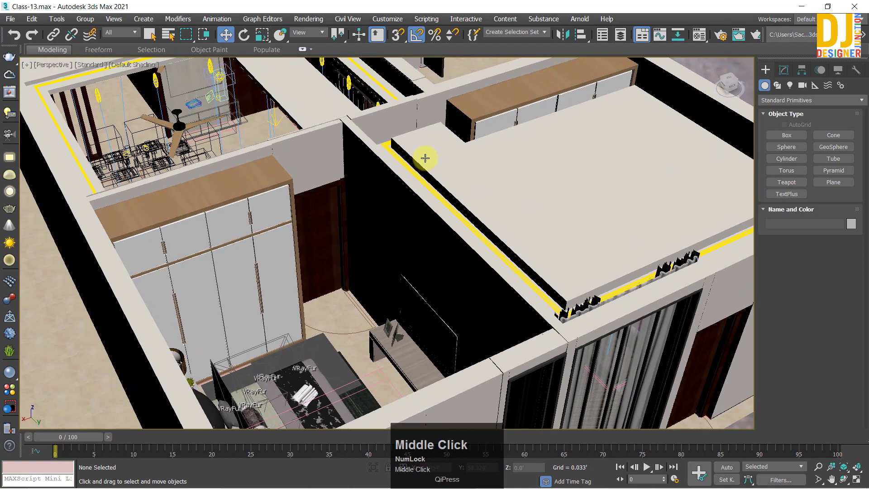
scroll(389, 379, "up", 4)
middle_click_drag(389, 379, 545, 252, "alt")
scroll(369, 295, "down", 5)
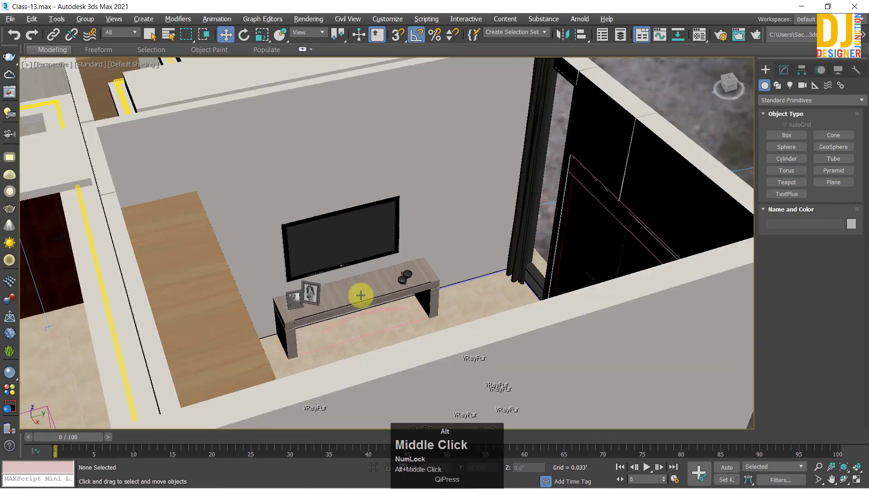
mouse_move(361, 295)
middle_mouse_down("alt")
mouse_move(311, 295)
mouse_move(345, 297)
middle_mouse_up("alt")
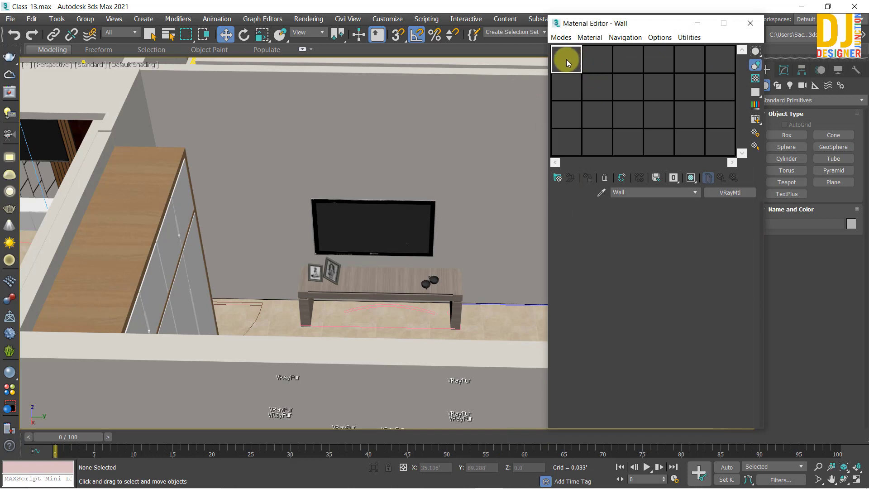
Sample the TV console's wood material from the scene into the Material Editor's Material #10 slot.
left_click(566, 59)
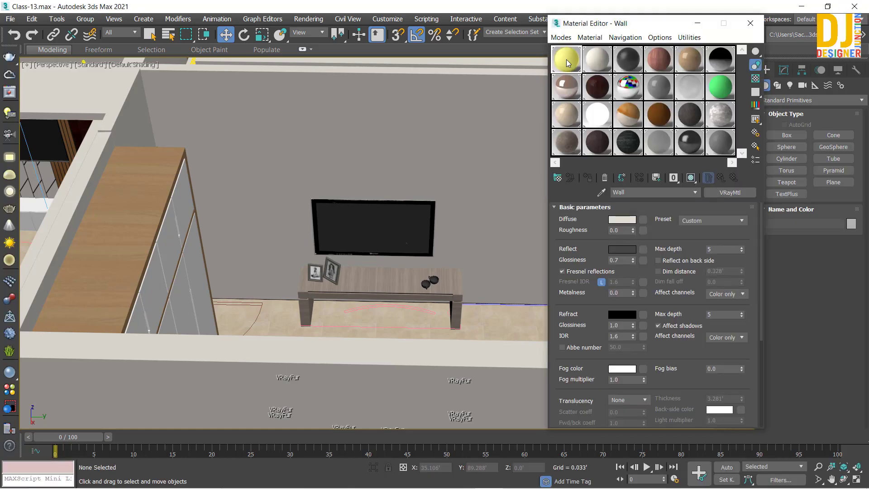
middle_click_drag(406, 236, 286, 242, "alt")
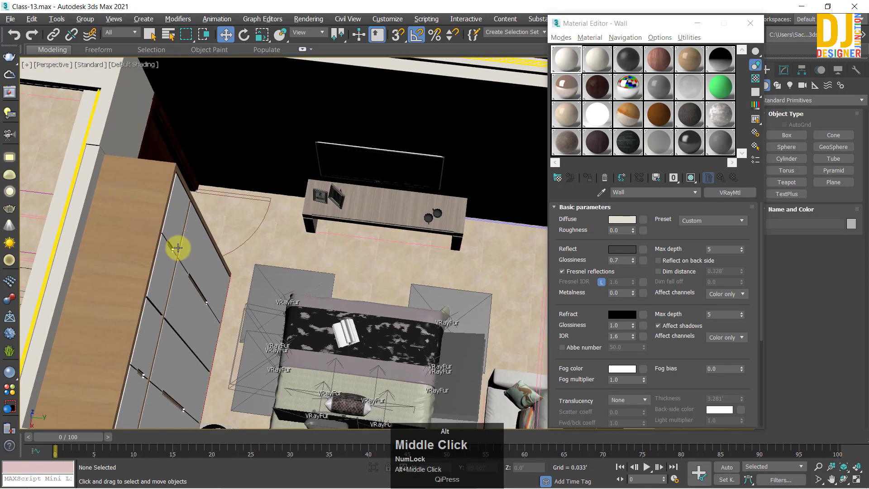
mouse_move(177, 248)
middle_mouse_down("alt")
mouse_move(165, 213)
mouse_move(183, 250)
middle_mouse_up("alt")
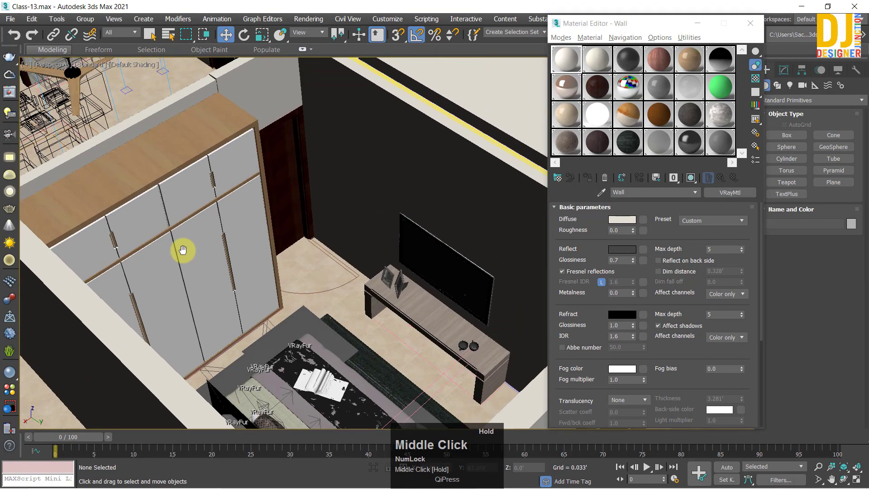
left_click(572, 55)
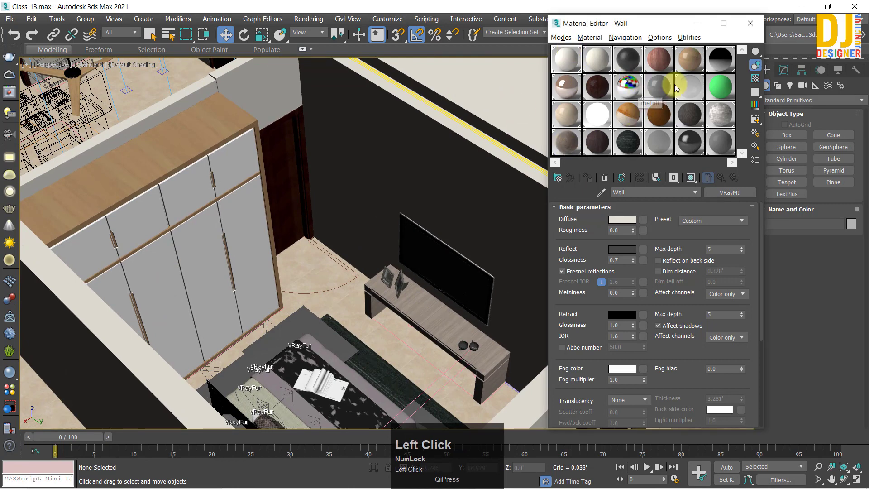
left_click(569, 150)
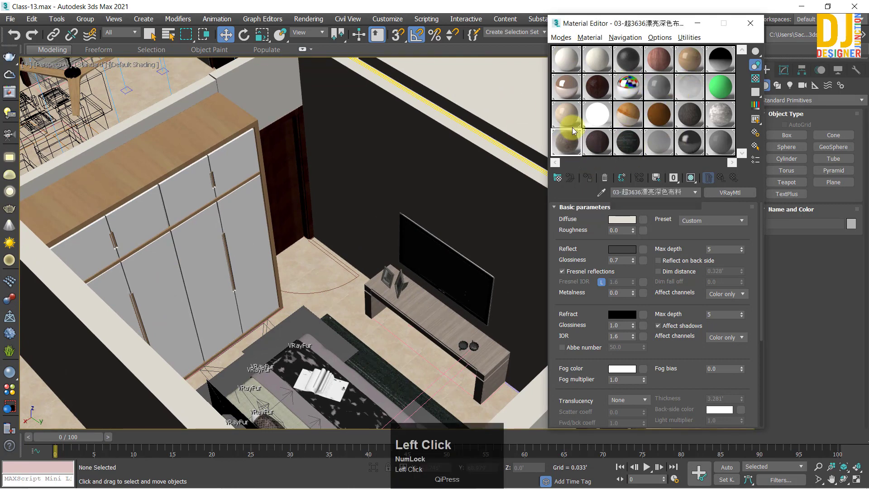
left_click(659, 90)
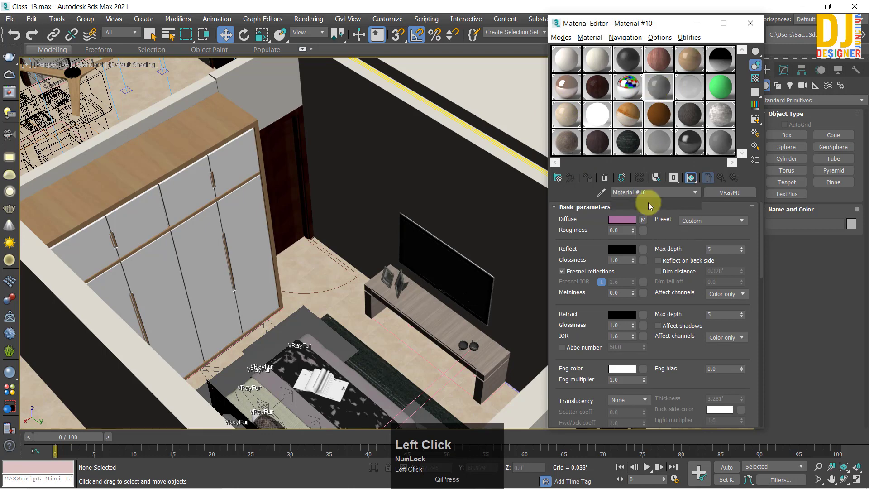
left_click(601, 193)
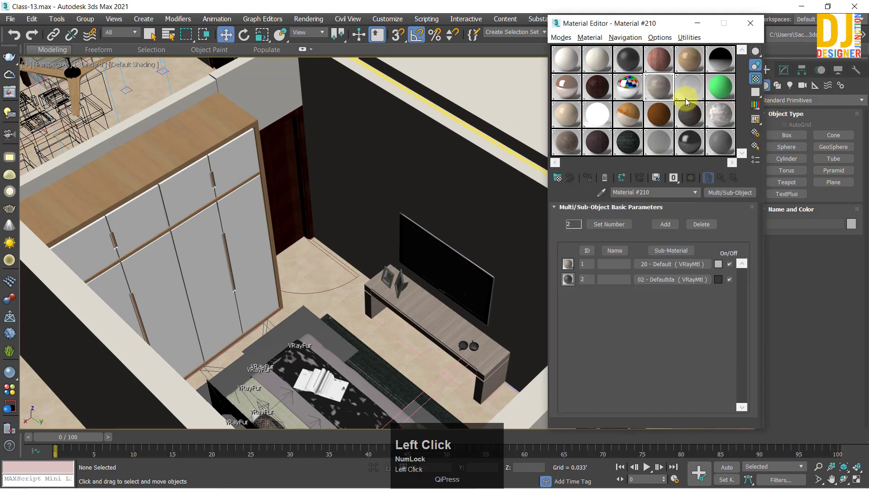
Apply the sampled console wood material, Material #210, to the wardrobe's outer body.
scroll(180, 156, "up", 4)
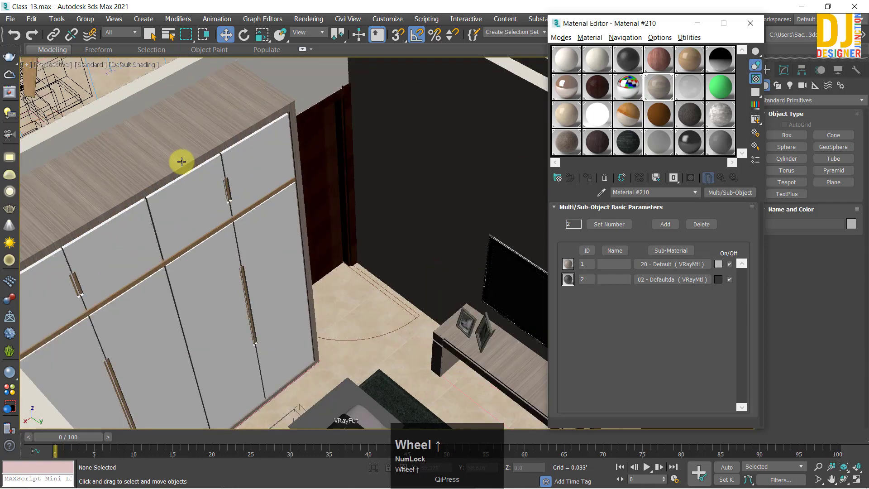
middle_click_drag(210, 166, 122, 161)
scroll(326, 277, "down", 2)
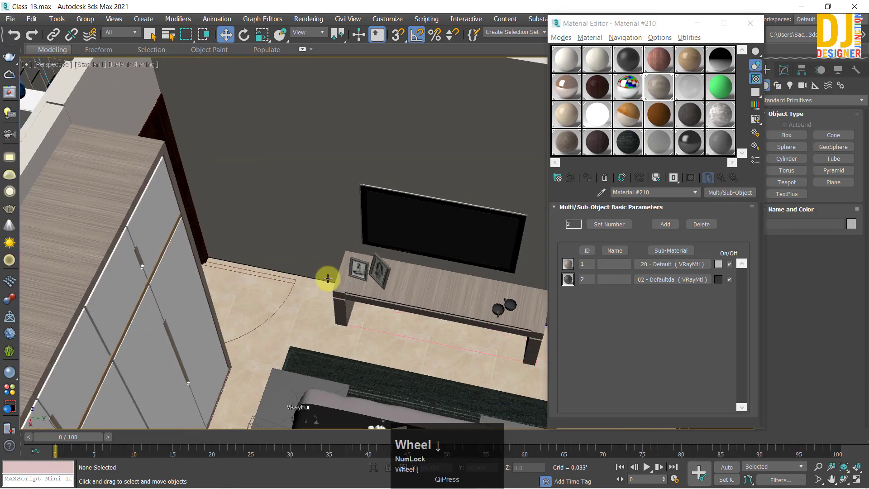
middle_click_drag(326, 277, 188, 256, "alt")
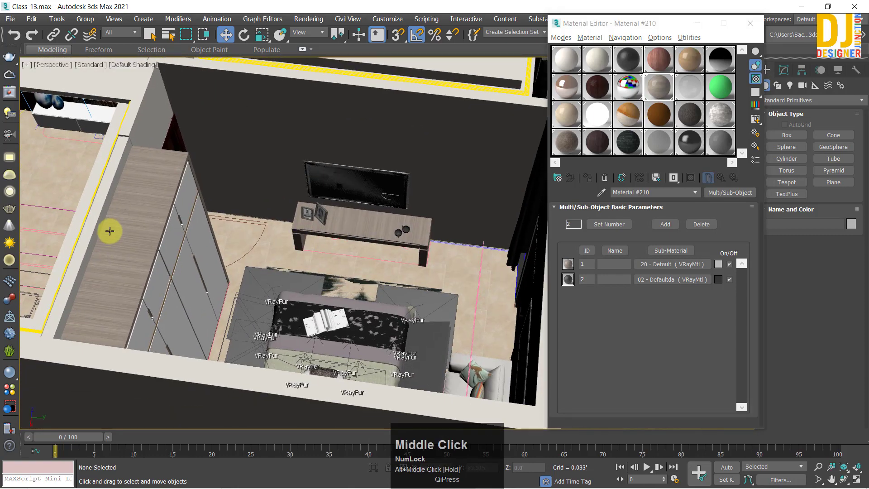
middle_click_drag(111, 234, 233, 196, "alt")
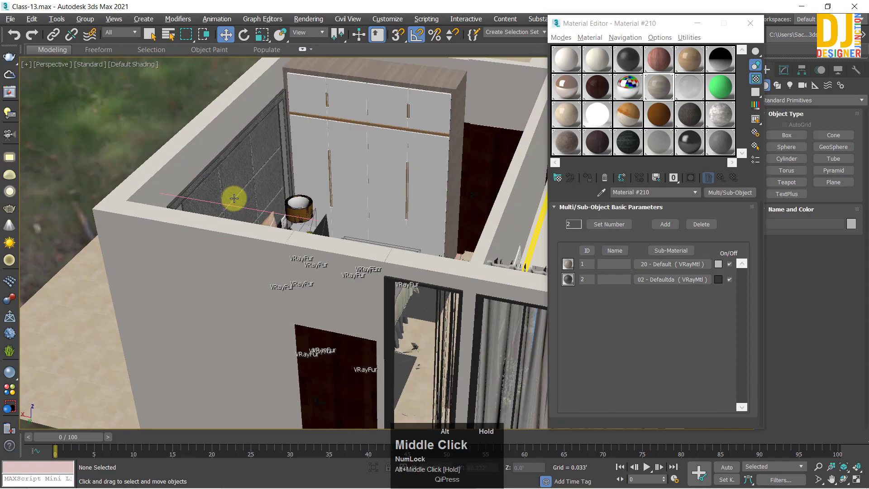
Apply Material #210 to the horizontal strip between the wardrobe's upper and lower doors.
scroll(312, 196, "up", 3)
scroll(313, 196, "up", 2)
middle_click_drag(330, 194, 414, 150)
scroll(485, 180, "up", 4)
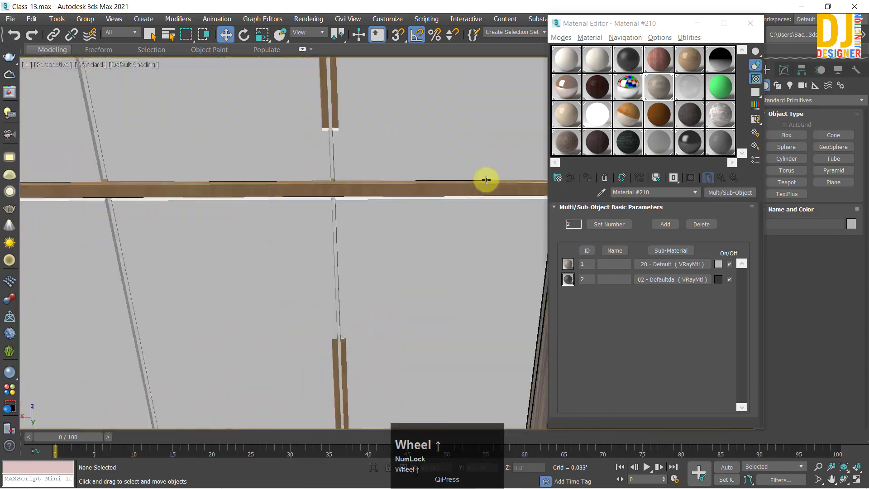
left_click_drag(659, 83, 513, 188)
scroll(187, 183, "down", 5)
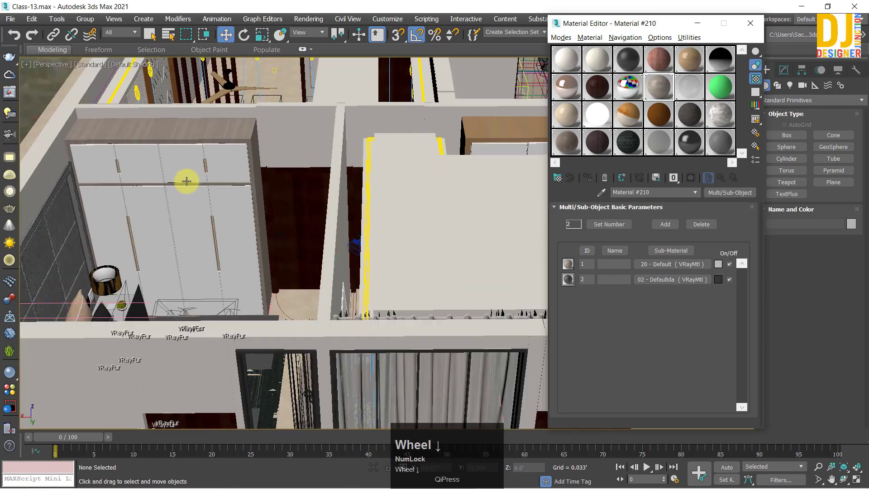
Make the Wall material the active sample slot and close the Material Editor.
mouse_move(244, 179)
middle_mouse_down("alt")
mouse_move(272, 178)
mouse_move(271, 161)
mouse_move(317, 233)
mouse_move(425, 210)
mouse_move(365, 211)
mouse_move(431, 199)
mouse_move(413, 196)
mouse_move(384, 208)
mouse_move(463, 215)
mouse_move(365, 208)
mouse_move(358, 221)
mouse_move(428, 180)
mouse_move(306, 215)
mouse_move(357, 191)
mouse_move(231, 196)
mouse_move(277, 213)
mouse_move(330, 195)
middle_mouse_up("alt")
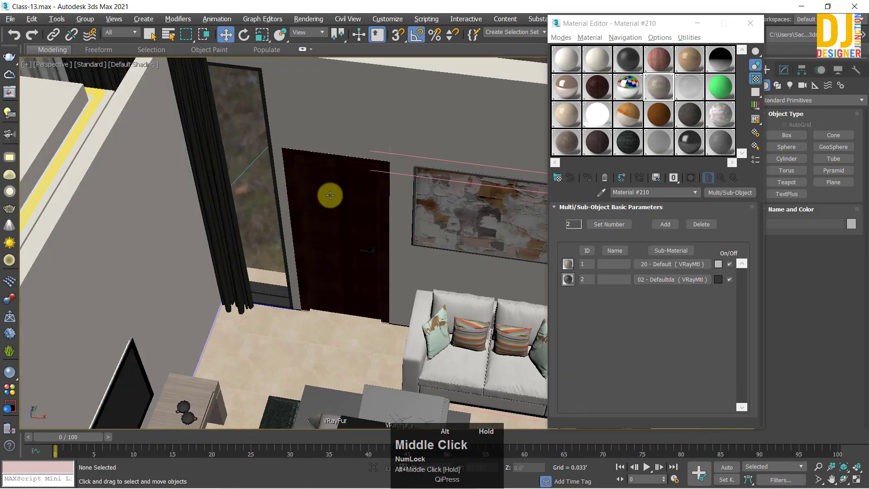
middle_click_drag(341, 236, 261, 251, "alt")
scroll(271, 249, "down", 3)
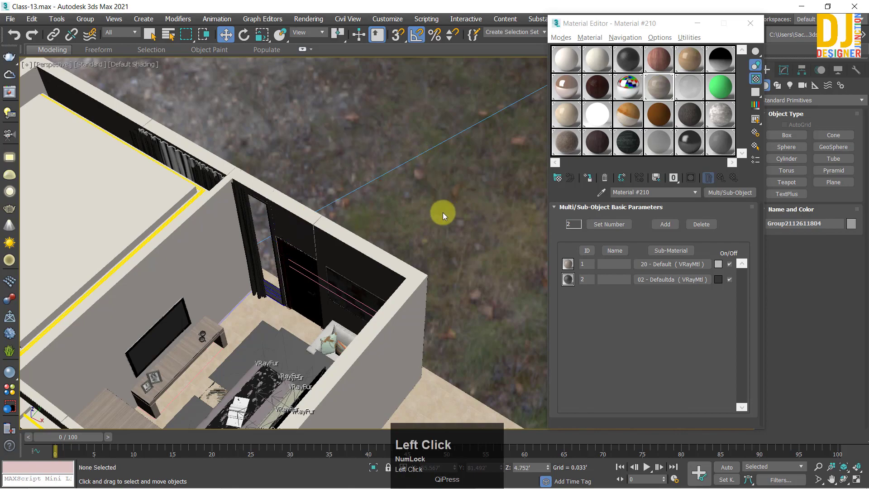
middle_click_drag(280, 288, 867, 218, "alt")
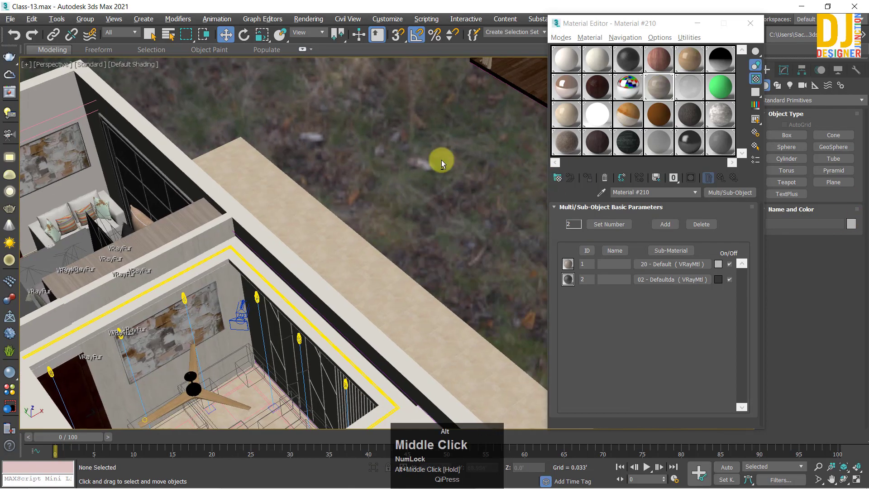
middle_click_drag(441, 159, 329, 190, "alt")
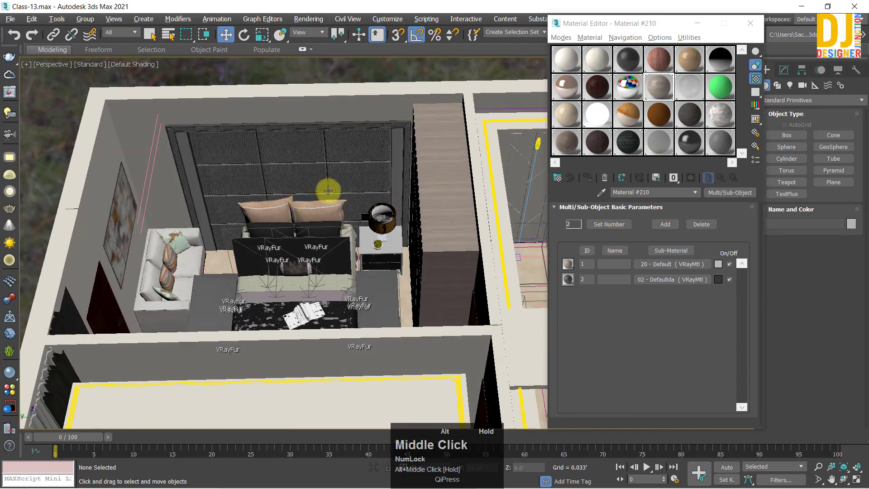
left_click(569, 60)
left_click(751, 23)
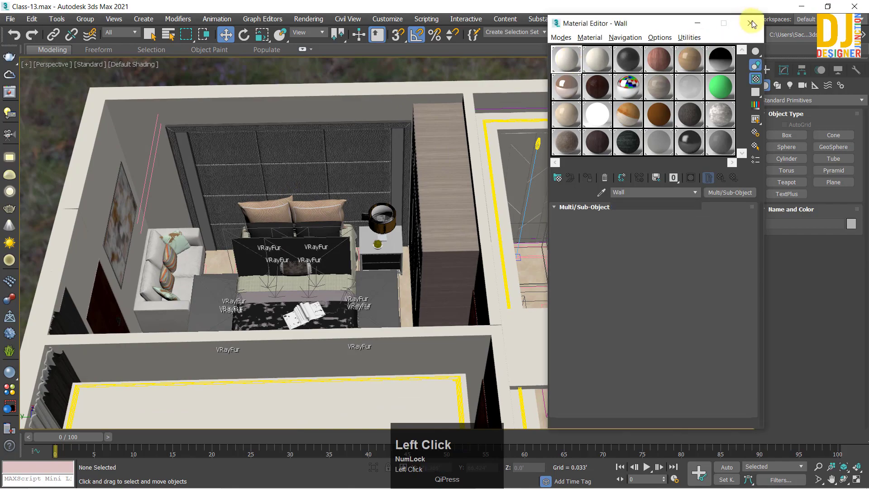
Examine the second bedroom's console, bed, wardrobe and tiled floor from above.
scroll(281, 267, "up", 2)
middle_click_drag(282, 264, 724, 229, "alt")
scroll(368, 281, "up", 3)
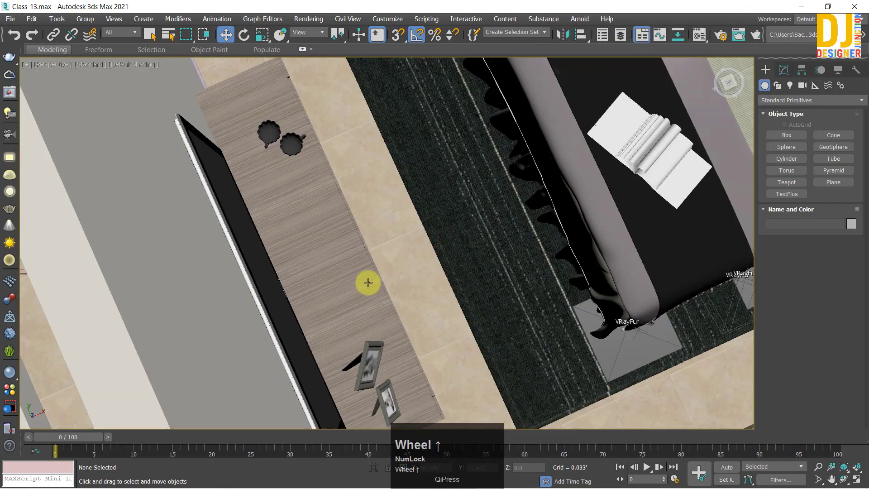
middle_click_drag(368, 281, 230, 267, "alt")
scroll(336, 266, "down", 6)
scroll(349, 258, "up", 5)
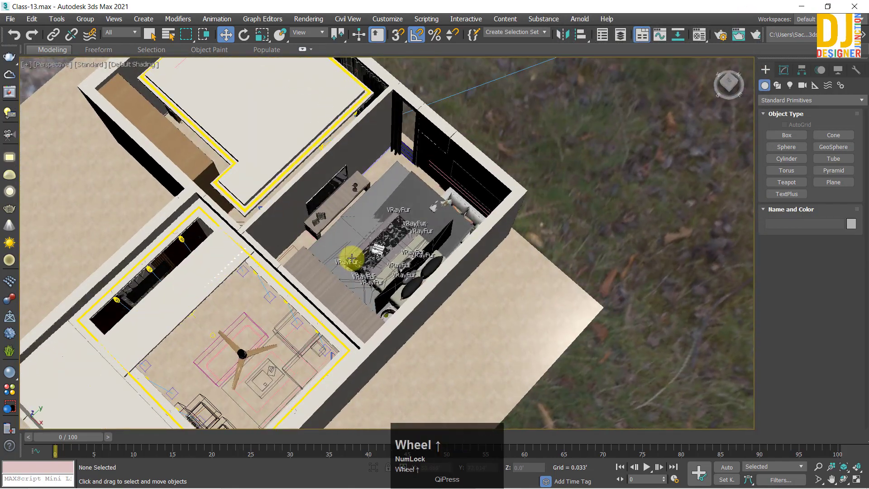
middle_click_drag(349, 254, 330, 111, "alt")
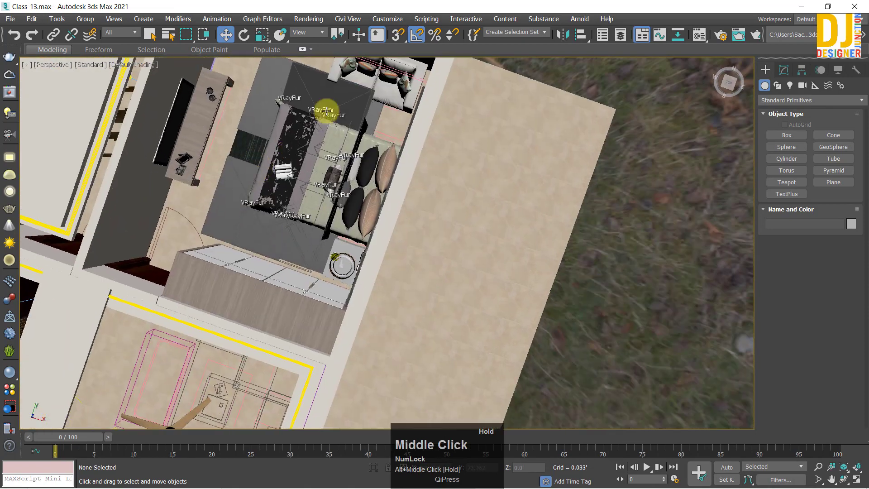
Move the dark wood floor from the separate room model outside over to the apartment.
scroll(493, 227, "down", 4)
middle_click_drag(493, 227, 398, 189)
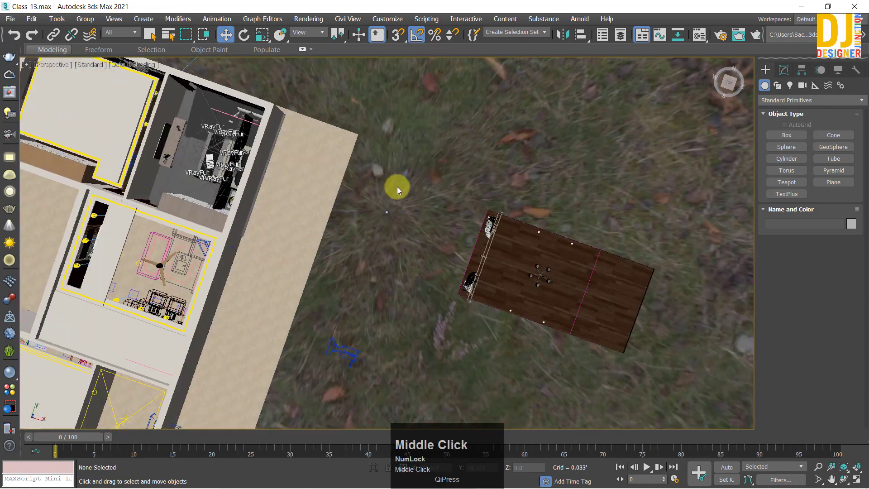
left_click(517, 266)
scroll(517, 265, "up", 3)
middle_click_drag(518, 271, 493, 268, "alt")
left_click_drag(399, 281, 2, 282)
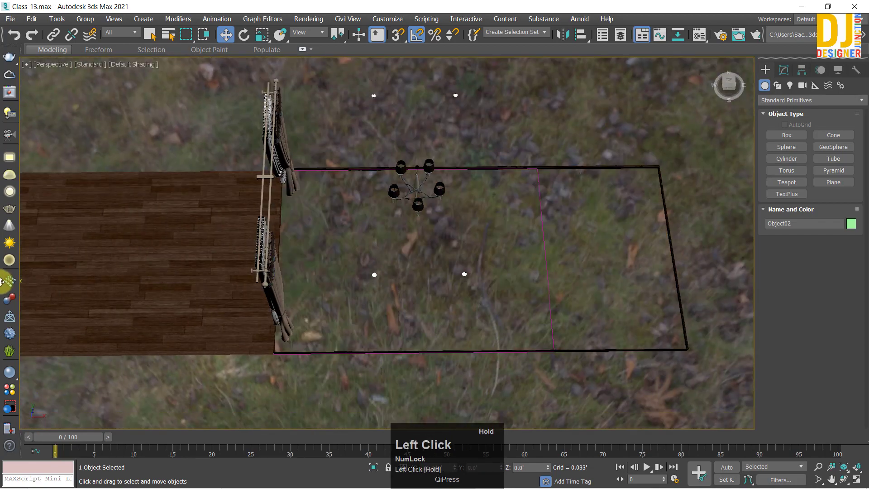
middle_click_drag(357, 385, 508, 250, "alt")
scroll(310, 307, "down", 3)
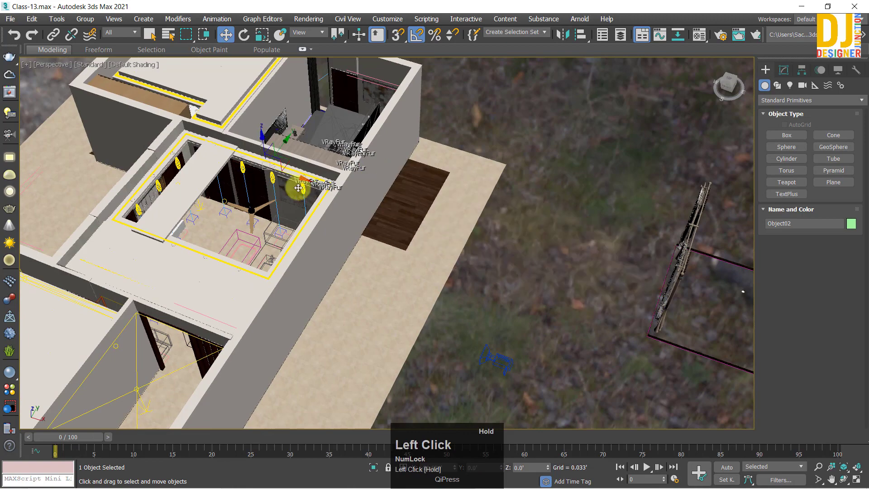
Position the wood floor over the second bedroom's bed area in the top view.
key("z")
middle_click_drag(306, 195, 354, 230, "alt")
key("z")
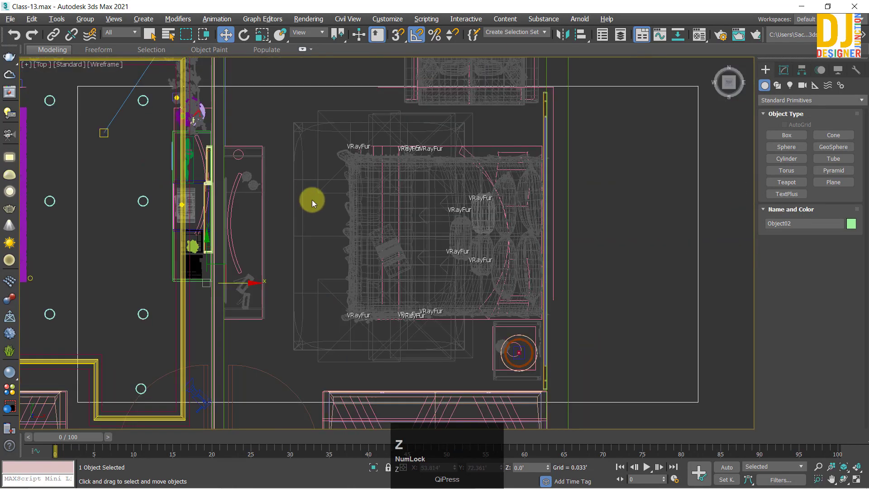
scroll(316, 225, "down", 3)
left_click(369, 213)
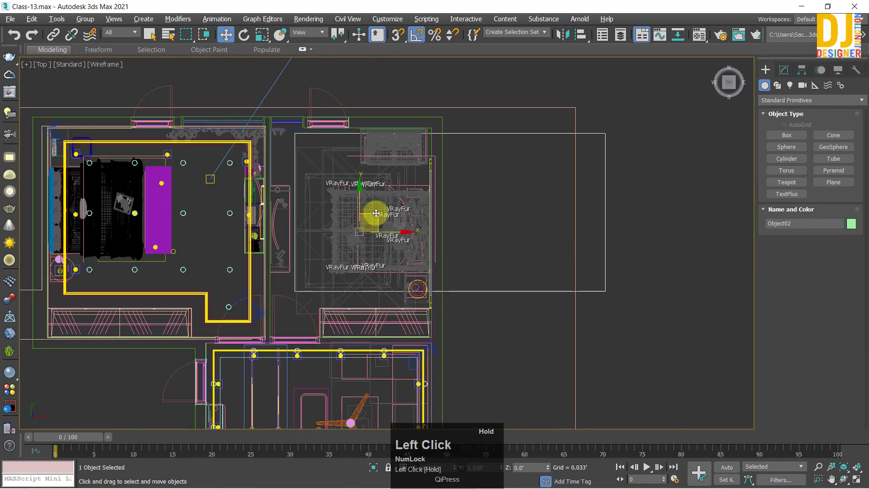
Raise the wood floor to a height of 0.001' in the front view.
key("alt+w")
middle_click(169, 325)
key("alt+w")
key("z")
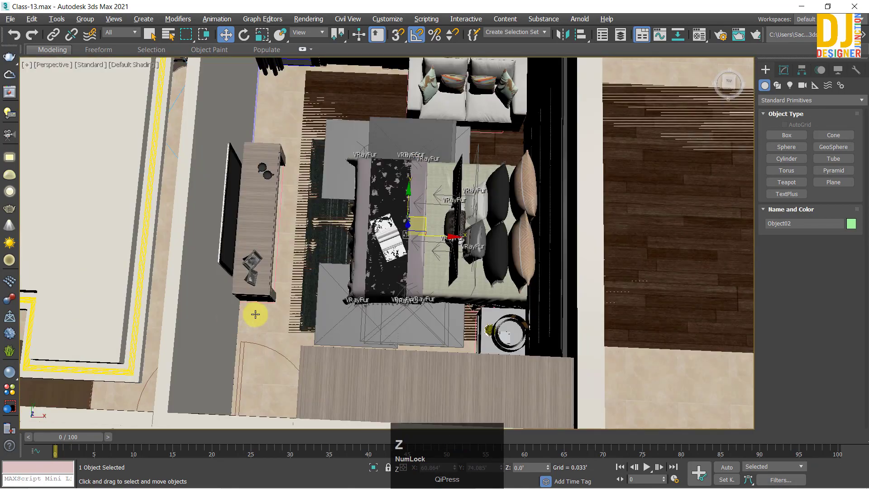
middle_click_drag(254, 314, 580, 316, "alt")
scroll(322, 245, "down", 3)
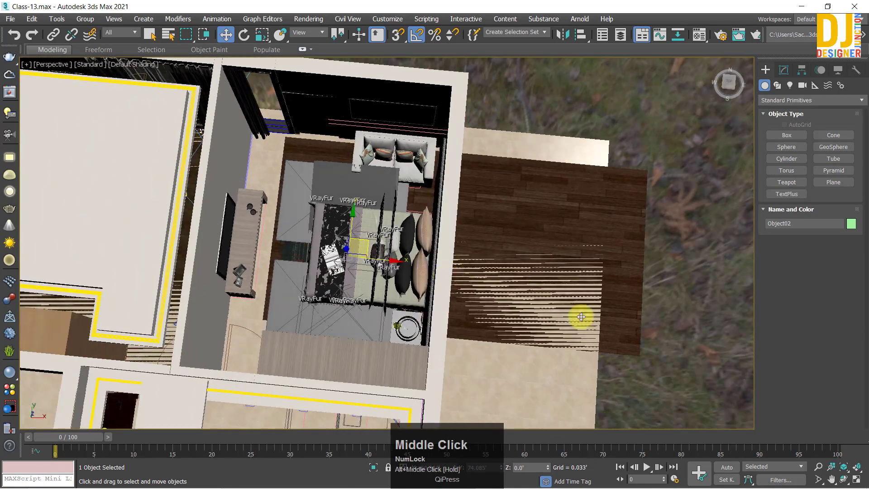
key("alt+w")
key("alt+w")
key("z")
scroll(224, 265, "up", 3)
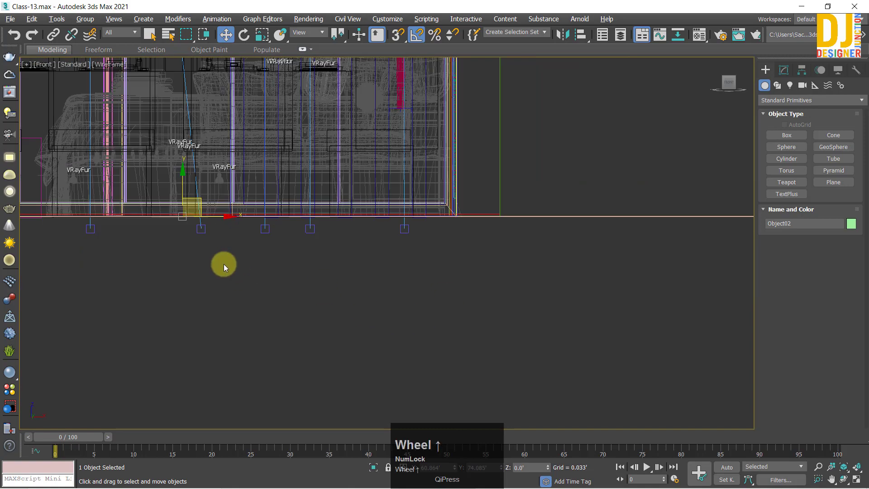
scroll(217, 271, "up", 4)
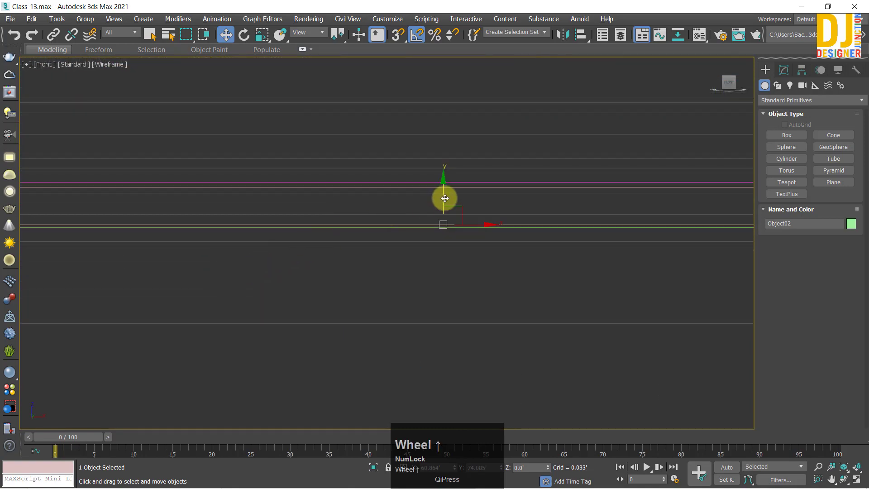
left_click(445, 197)
Add the beige tile floor to the selection and isolate it together with the wood floor.
key("alt+w")
key("alt+w")
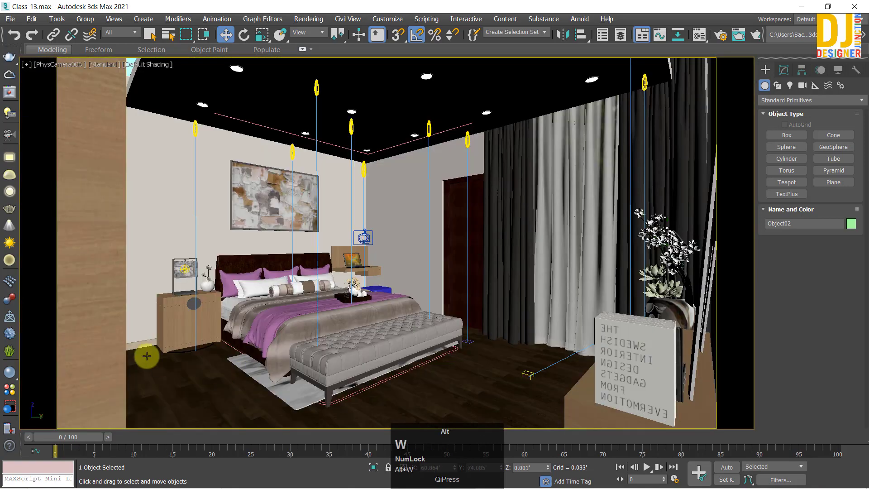
key("alt+w")
key("alt+w")
middle_click_drag(283, 270, 305, 289, "alt")
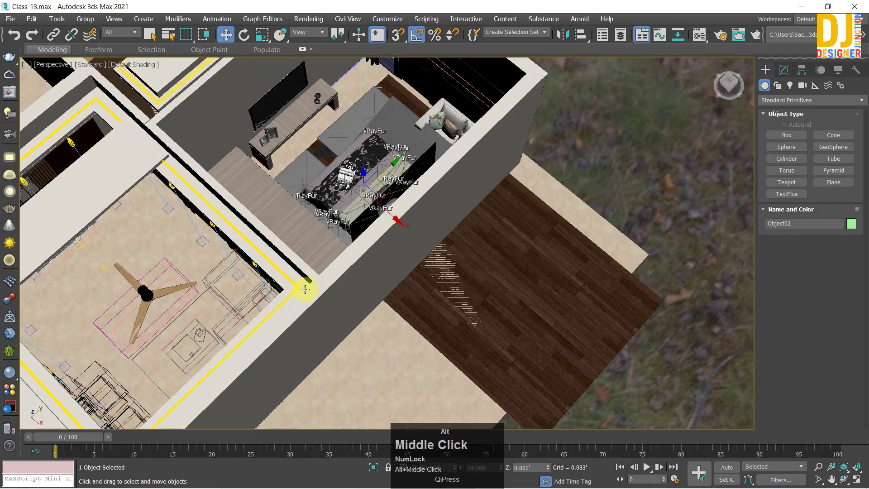
left_click(375, 371, "ctrl")
key("alt+q")
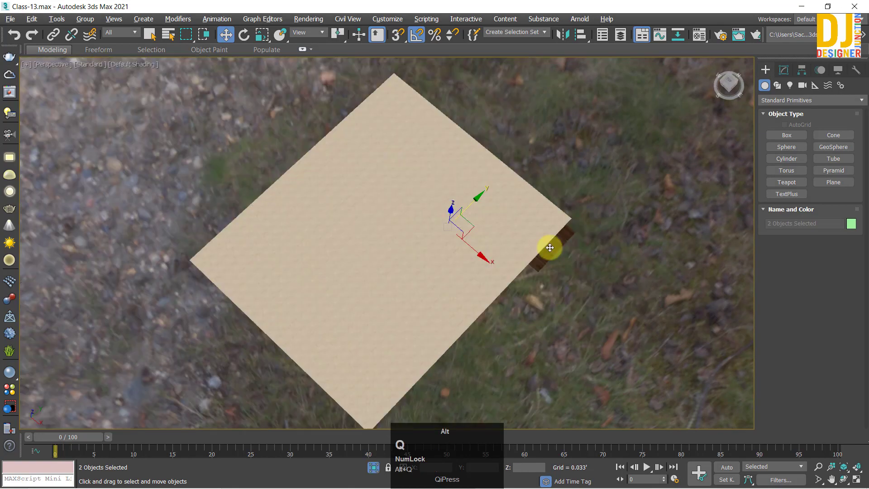
Deselect the tile floor so that only the wood floor is selected within the isolated pair.
key("alt+w")
key("z")
left_click(181, 243, "alt")
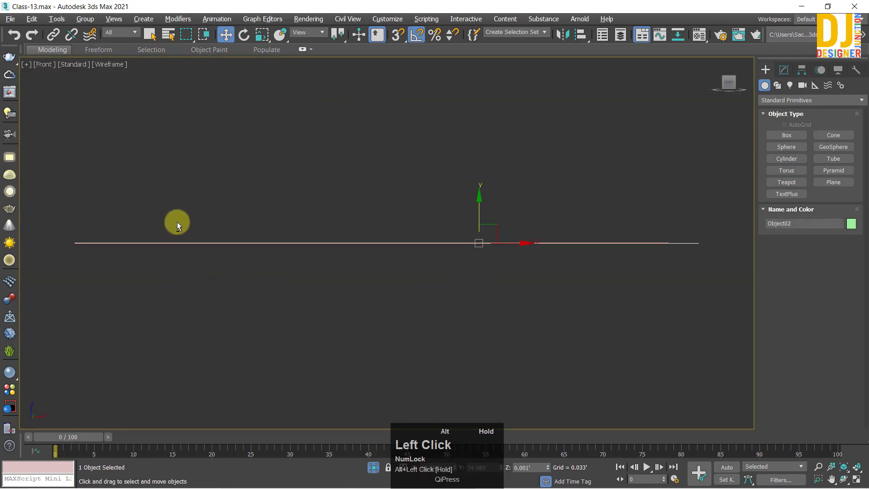
key("alt+w")
key("alt+w")
key("alt+w")
key("alt+w")
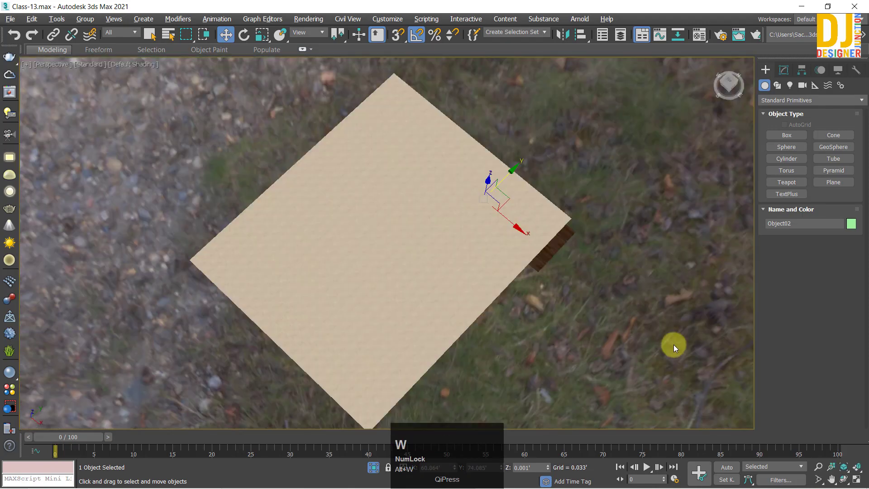
left_click(543, 256)
left_click(553, 245)
Lift the wood floor above the tile floor's top face, to a height of 0.008'.
key("alt+w")
key("alt+w")
key("z")
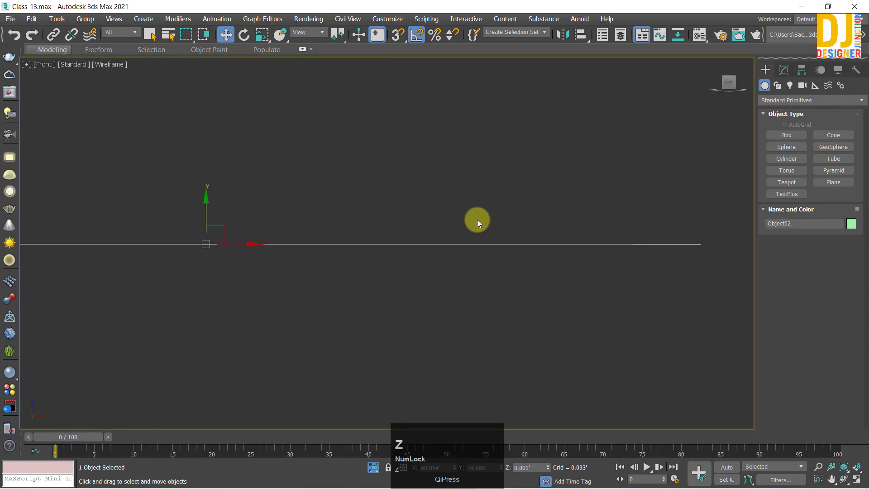
scroll(222, 242, "up", 5)
scroll(141, 247, "up", 5)
scroll(141, 247, "up", 4)
scroll(378, 366, "up", 5)
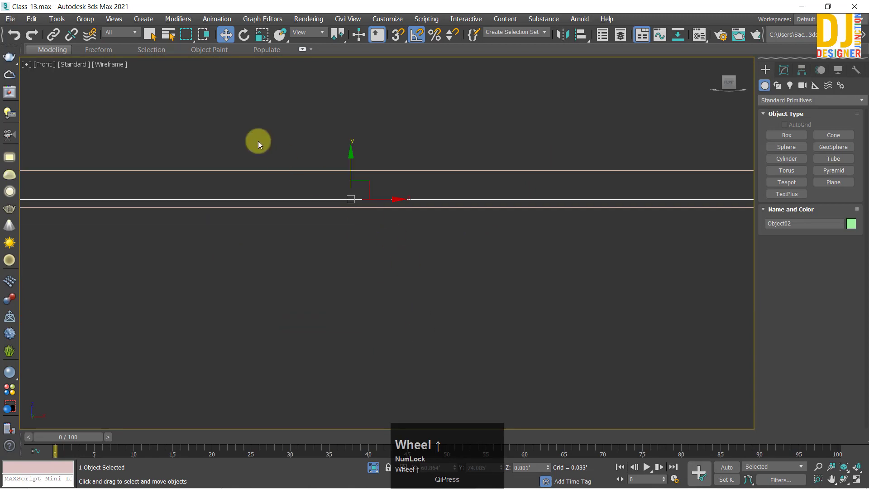
scroll(259, 142, "up", 2)
left_click_drag(392, 189, 392, 110)
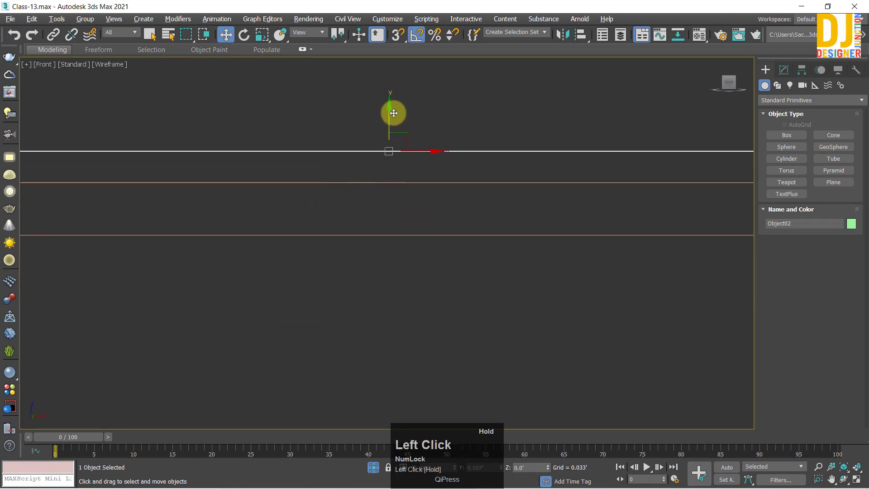
key("alt+w")
key("alt+w")
key("z")
middle_click_drag(515, 280, 421, 252, "alt")
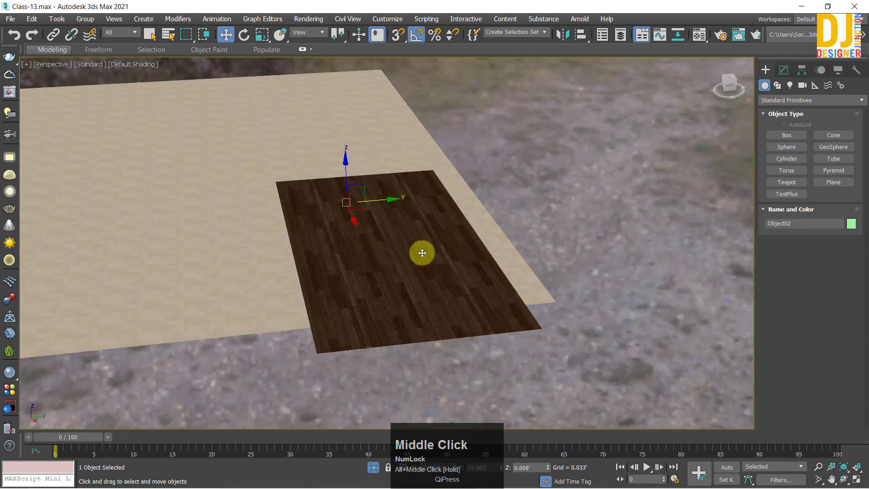
Raise the wood floor a little further in the front view, to a height of 0.011'.
key("alt+w")
key("alt+w")
key("z")
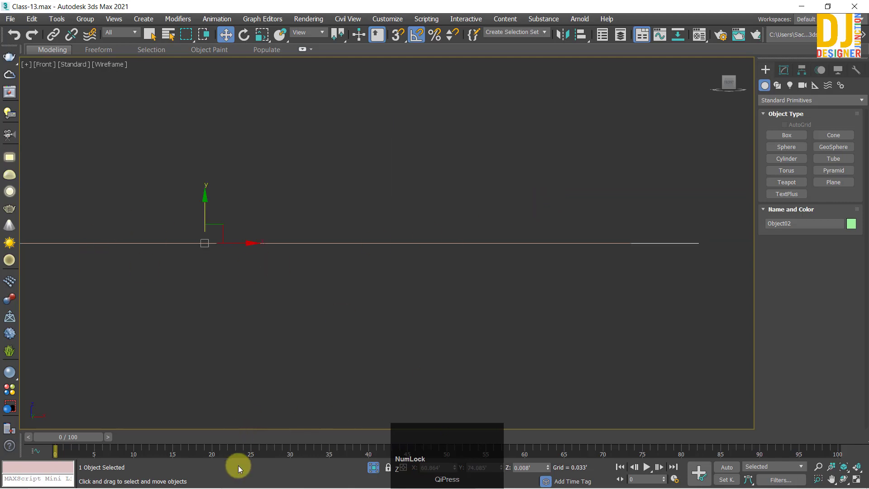
scroll(204, 235, "up", 5)
scroll(204, 323, "up", 3)
middle_click_drag(203, 323, 302, 151)
scroll(402, 275, "up", 1)
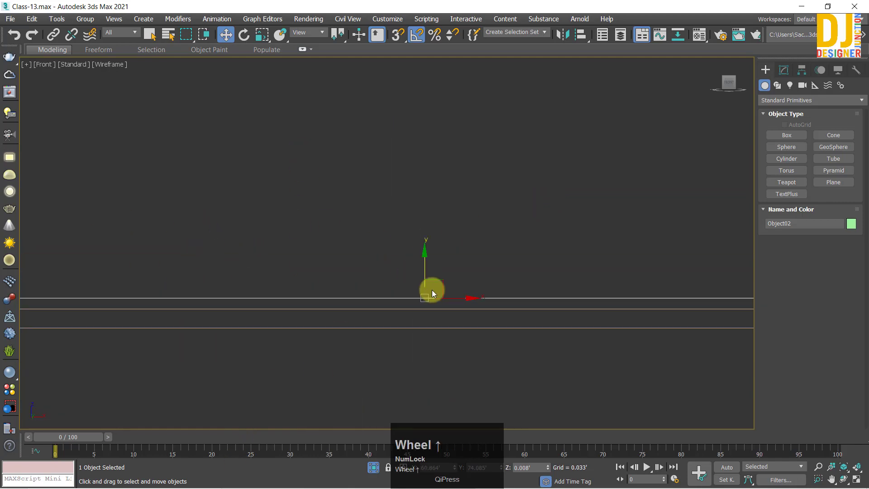
left_click_drag(427, 260, 428, 251)
key("alt+w")
key("alt+w")
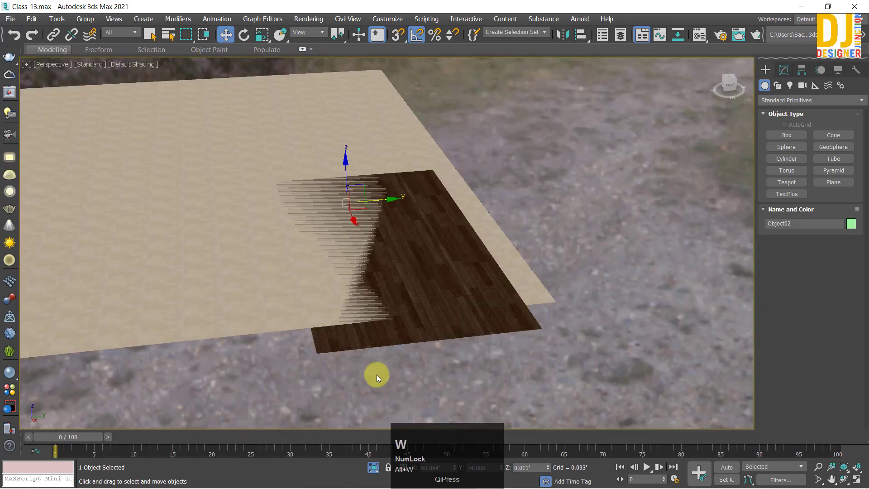
Exit the floors' isolation and slide the wood floor along X towards the bedroom's TV console wall.
left_click(441, 237)
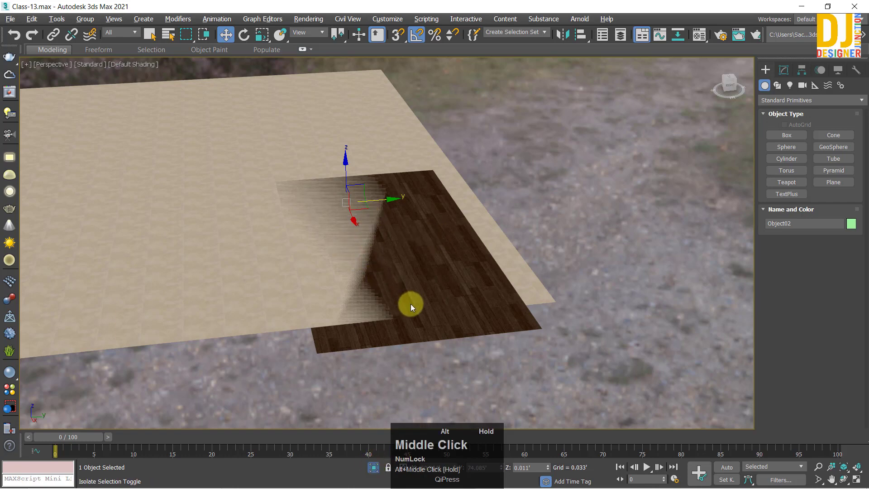
left_click(373, 467)
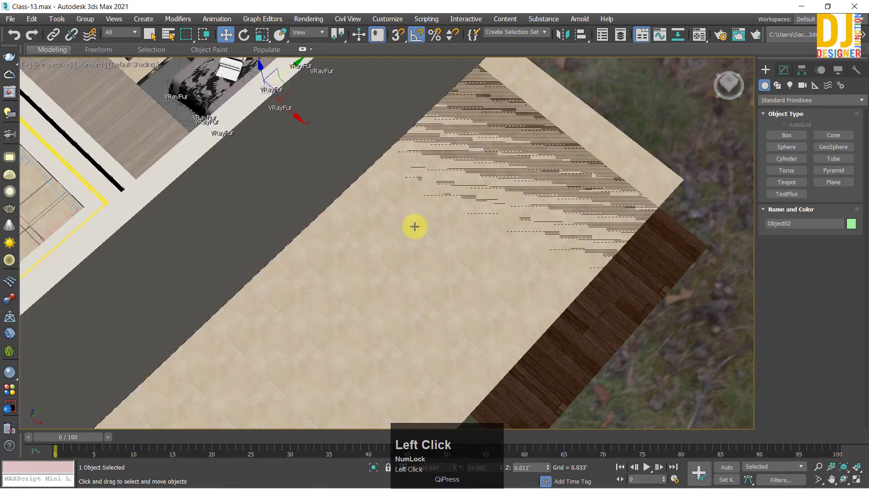
middle_click_drag(350, 198, 526, 184, "alt")
key("z")
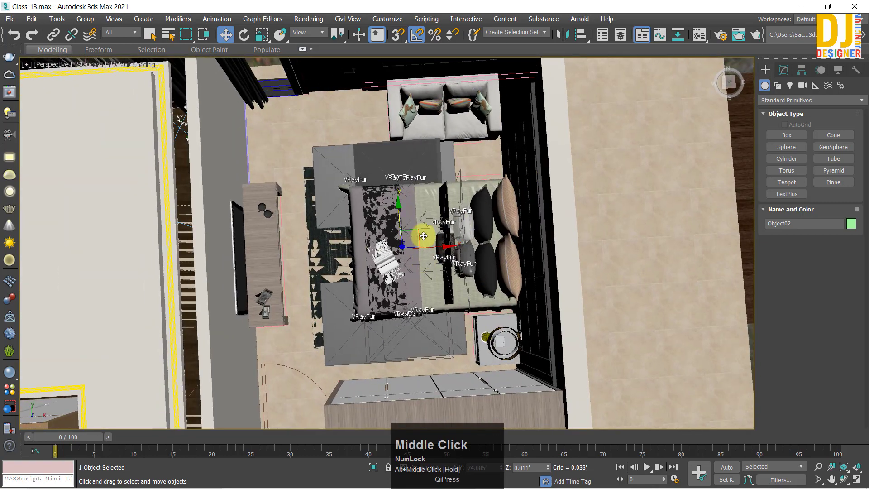
left_click_drag(426, 246, 324, 264)
In the top view, move the wood floor's vertices on the TV console side along X to meet that wall.
key("alt+w")
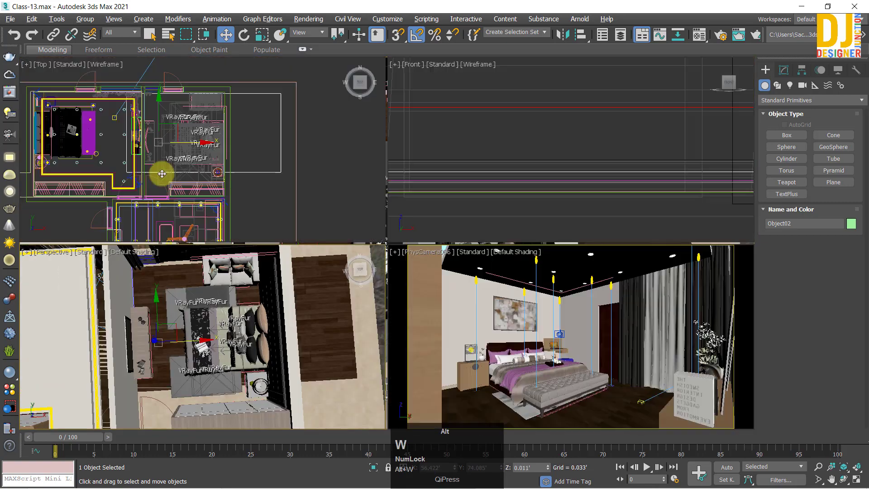
key("alt+w")
key("z")
scroll(520, 173, "down", 3)
left_click(784, 69)
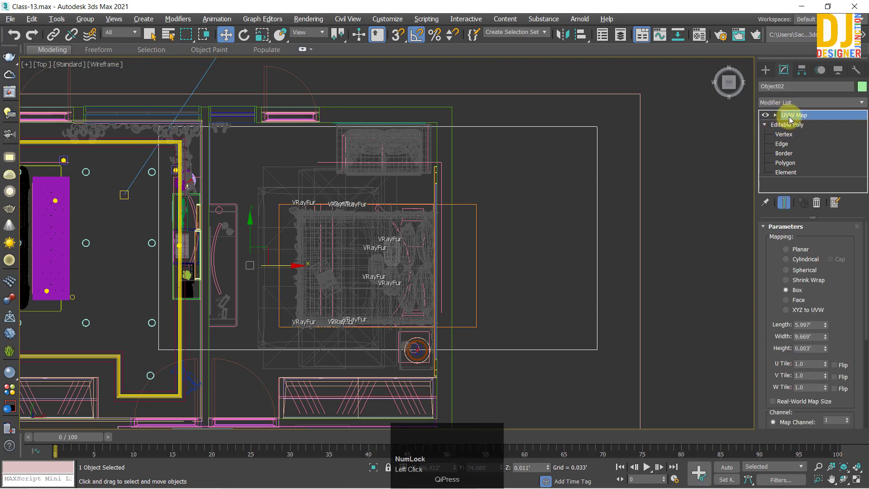
left_click(777, 128)
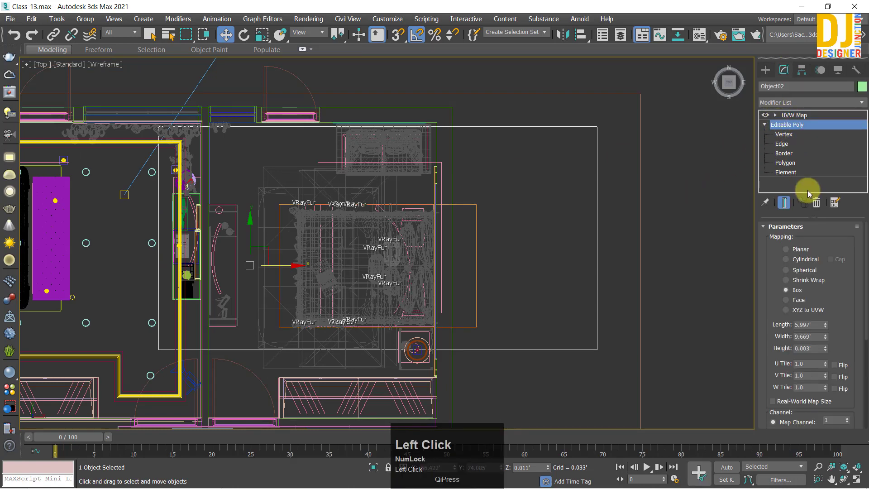
left_click(784, 135)
left_click(78, 295)
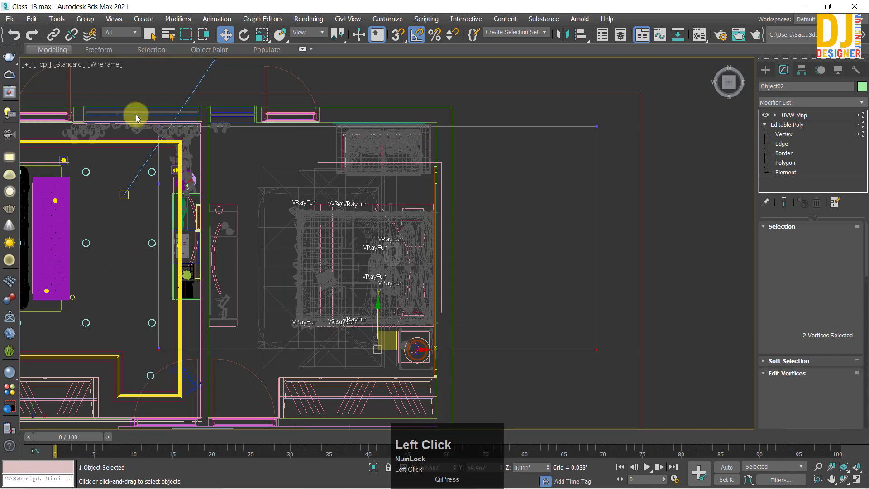
left_click_drag(137, 116, 323, 413)
left_click_drag(192, 250, 242, 264)
Pull the wood floor's vertices outside the room back along X to the wall behind the bed.
key("alt+w")
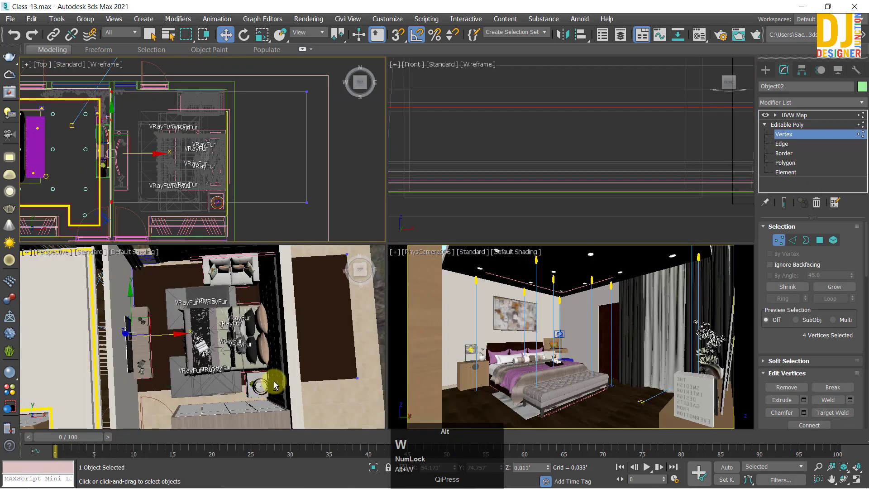
right_click(317, 301)
key("alt+w")
scroll(525, 112, "down", 2)
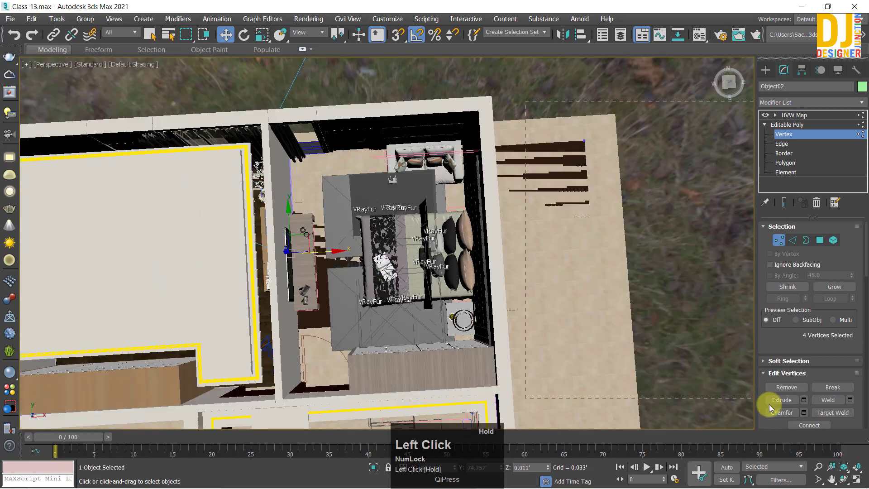
left_click_drag(769, 408, 770, 408)
middle_click_drag(546, 253, 533, 226, "alt")
left_click_drag(619, 227, 516, 229)
middle_click_drag(344, 247, 387, 247, "alt")
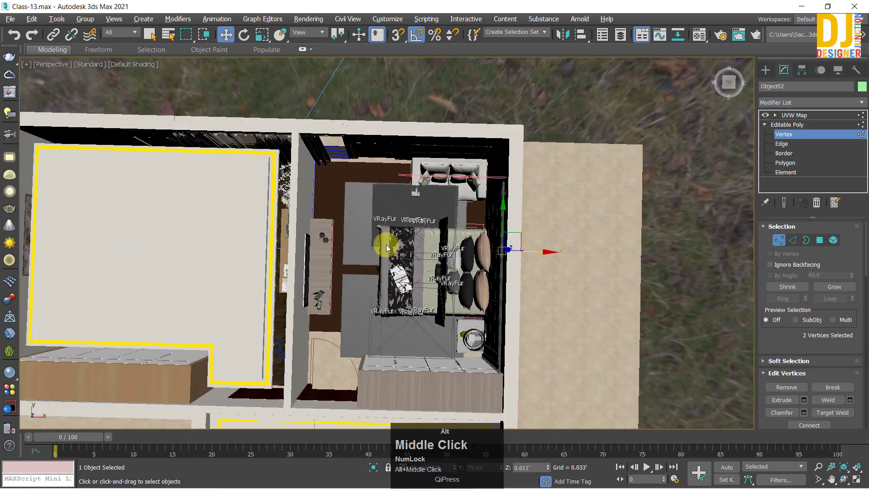
Move the wood floor's wardrobe-side vertices along Y until that edge reaches the wall behind the wardrobe.
key("alt+w")
right_click(185, 161)
key("alt+w")
left_click_drag(152, 283, 711, 427)
middle_click_drag(220, 286, 245, 219)
left_click_drag(312, 246, 313, 313)
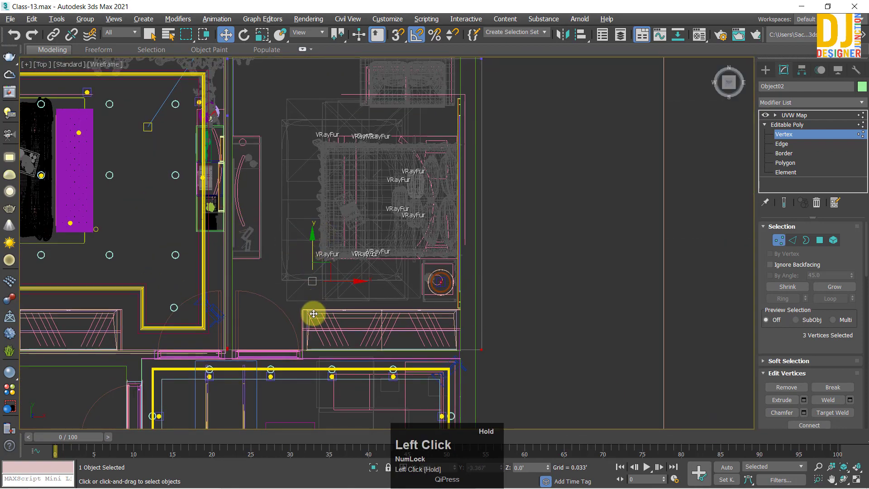
left_click_drag(315, 357, 314, 356)
scroll(288, 358, "up", 5)
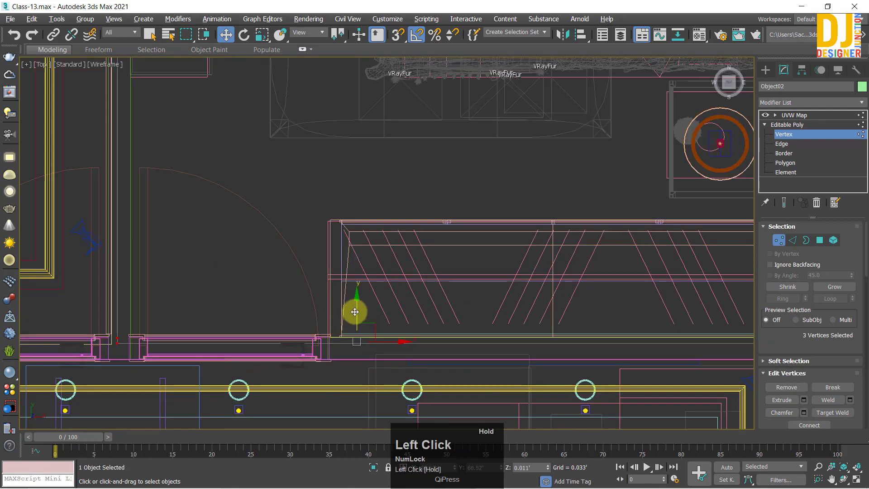
Nudge the wood floor's headboard-side vertices along X so that edge sits within the wall thickness.
scroll(425, 279, "down", 8)
scroll(496, 230, "up", 10)
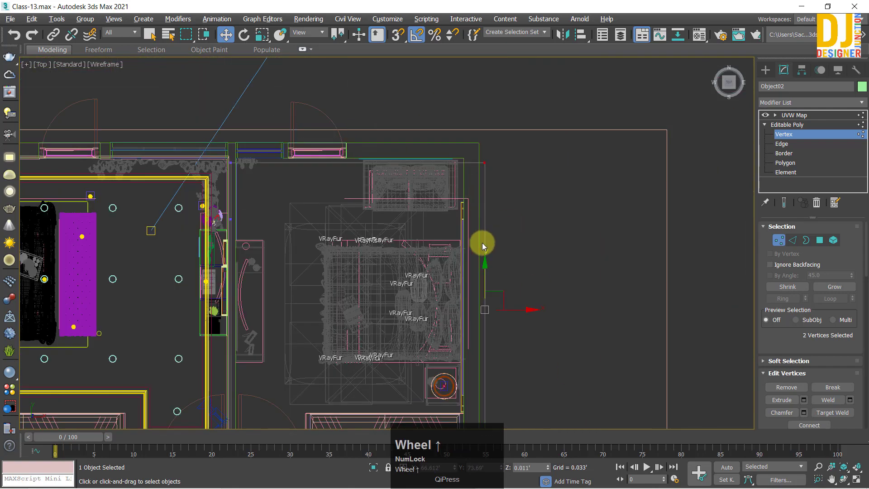
left_click_drag(469, 332, 473, 335)
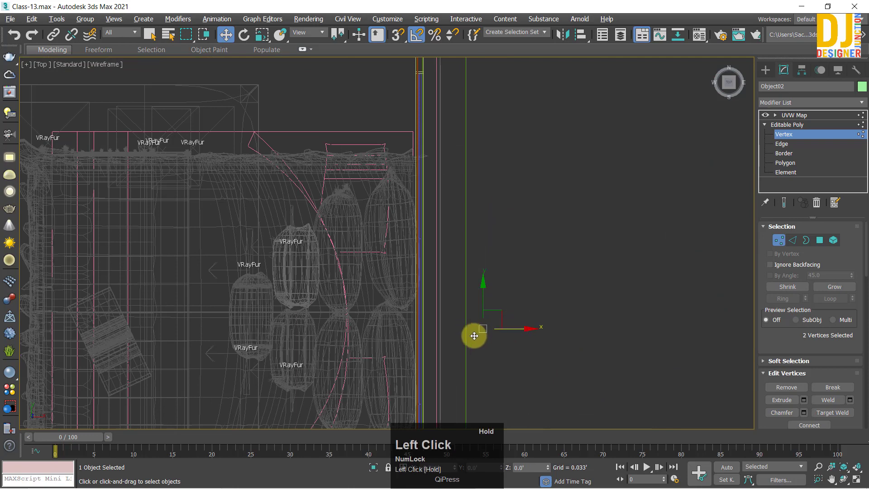
scroll(434, 286, "down", 6)
Move the wood floor's sofa-side vertices along Y to close the tile gap at the door and window wall.
left_click_drag(115, 98, 647, 249)
scroll(411, 199, "up", 4)
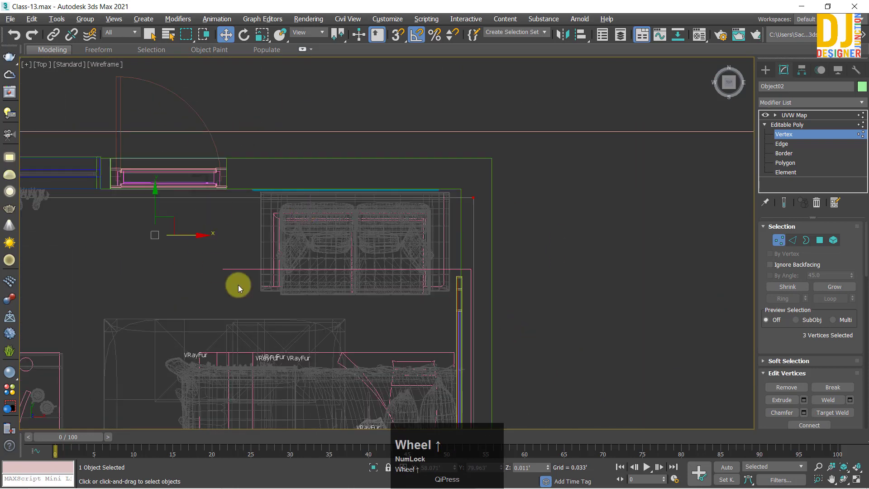
key("alt+w")
key("alt+w")
middle_click_drag(317, 290, 235, 262, "alt")
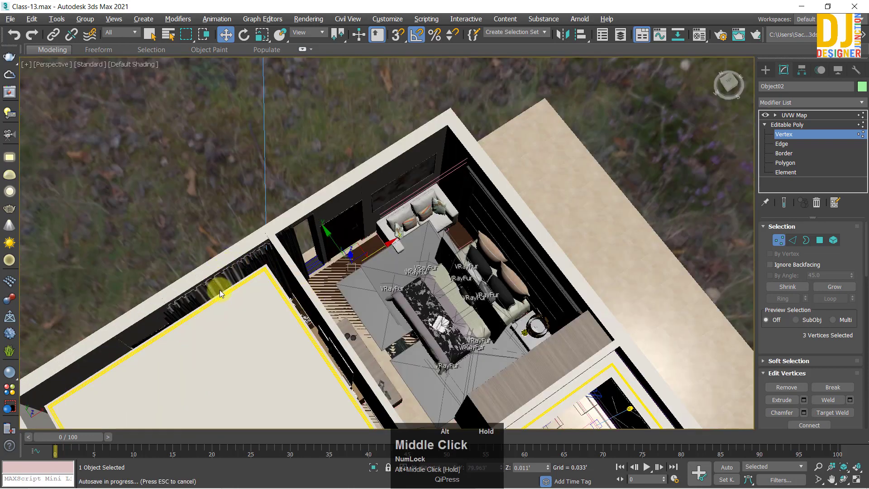
scroll(291, 281, "up", 1, "alt")
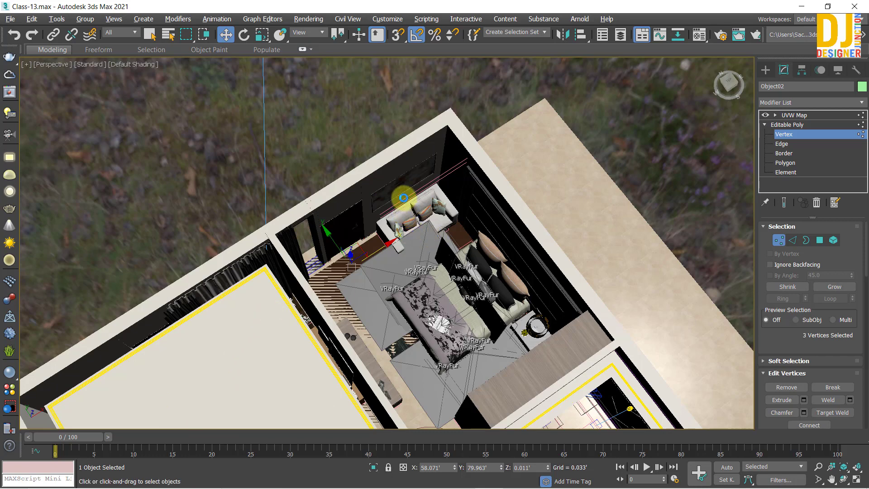
scroll(370, 323, "up", 3)
middle_click_drag(392, 307, 436, 349, "alt")
scroll(434, 273, "up", 3)
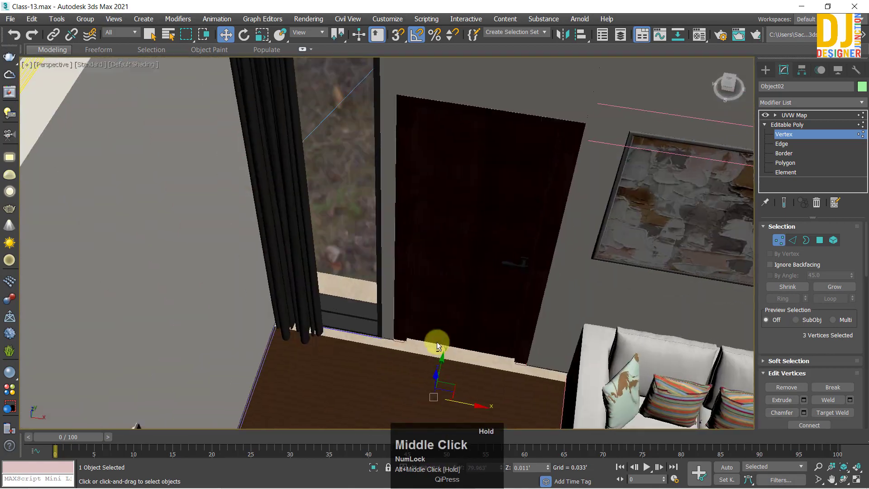
scroll(304, 309, "down", 5, "alt")
middle_click_drag(304, 309, 252, 278, "alt")
scroll(446, 311, "up", 5, "alt")
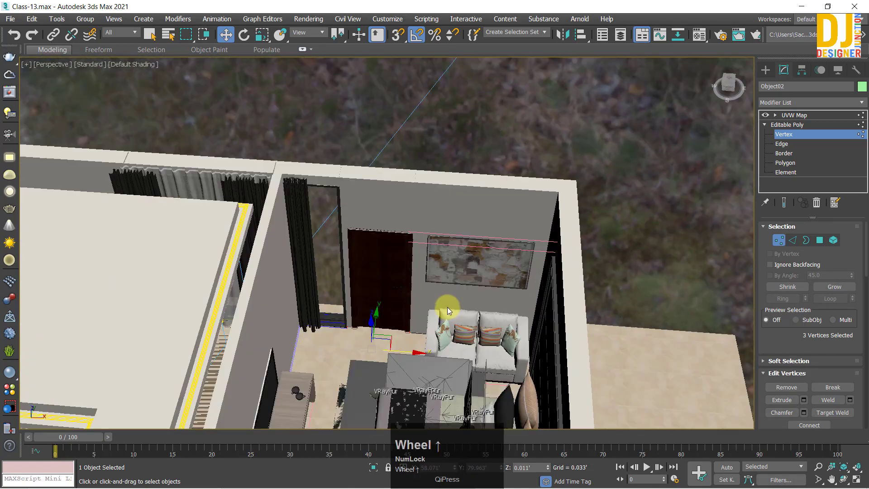
middle_click_drag(447, 310, 446, 339, "alt")
scroll(385, 334, "up", 8)
middle_click_drag(385, 333, 380, 381)
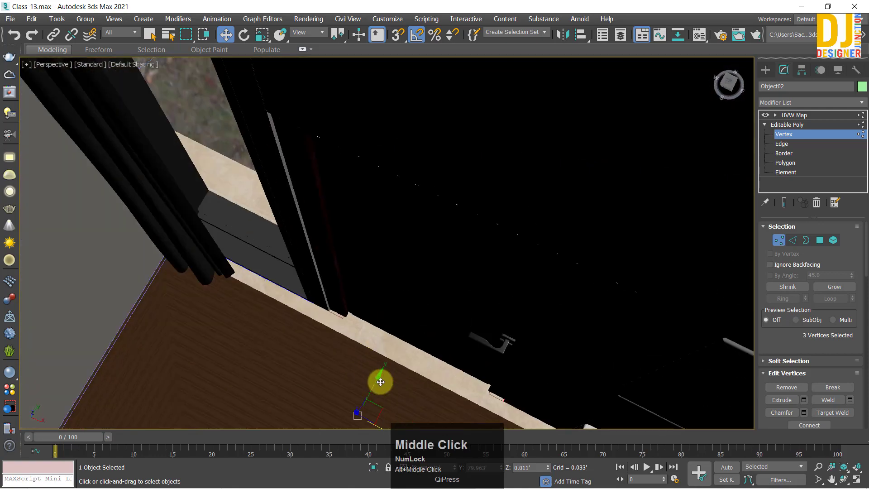
left_click_drag(379, 381, 405, 364)
scroll(390, 355, "down", 8)
middle_click_drag(390, 355, 452, 344, "alt")
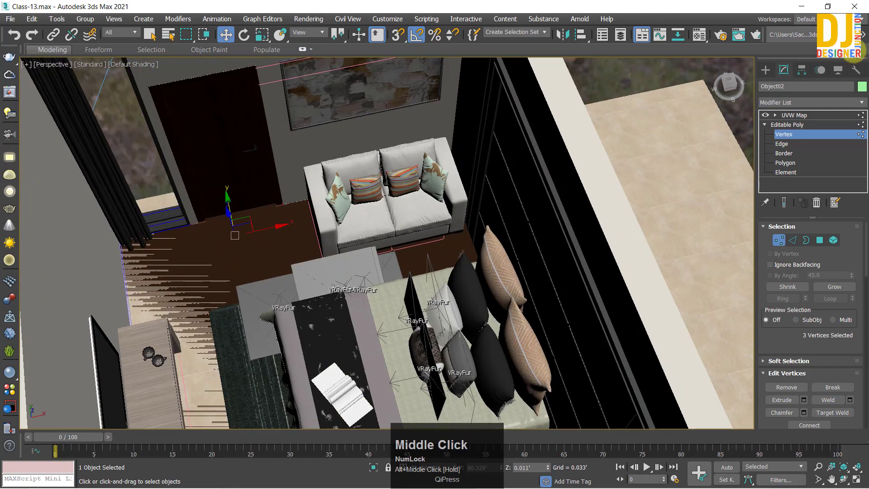
Leave vertex editing on the wood floor, return to its UVW Map modifier and deselect it.
left_click(766, 125)
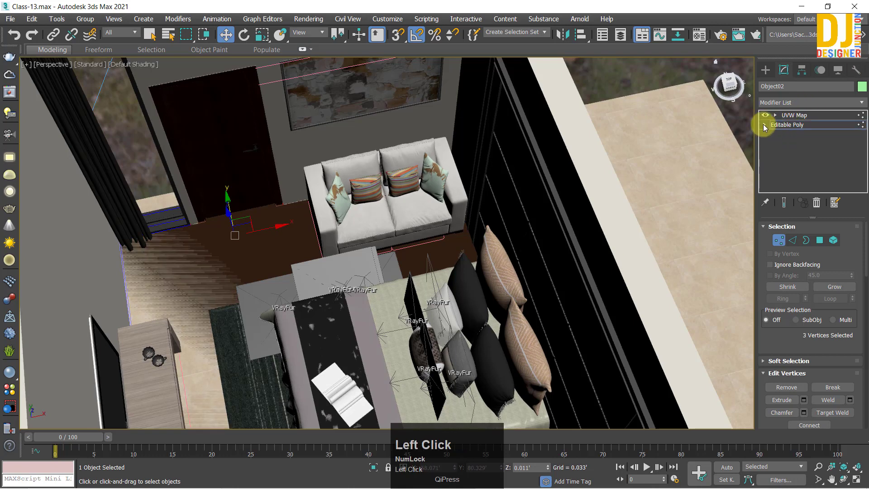
left_click(765, 125)
left_click(776, 127)
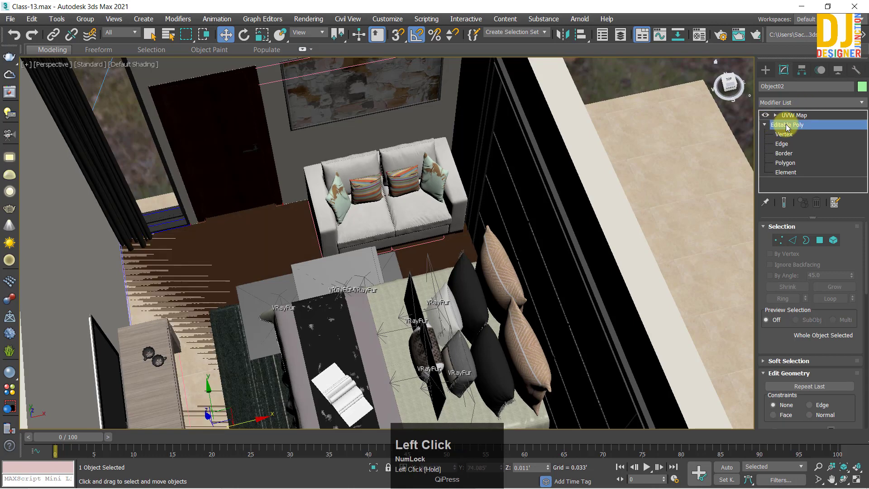
left_click(764, 125)
left_click(788, 119)
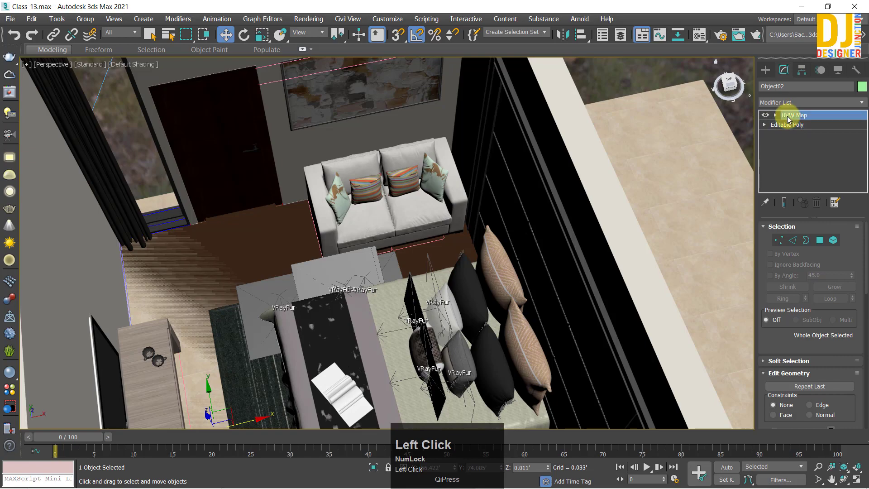
scroll(675, 171, "down", 5)
left_click(435, 256)
scroll(435, 256, "up", 4)
middle_click_drag(435, 256, 403, 229, "alt")
scroll(346, 279, "up", 4)
middle_click_drag(345, 280, 227, 217)
scroll(317, 199, "down", 6)
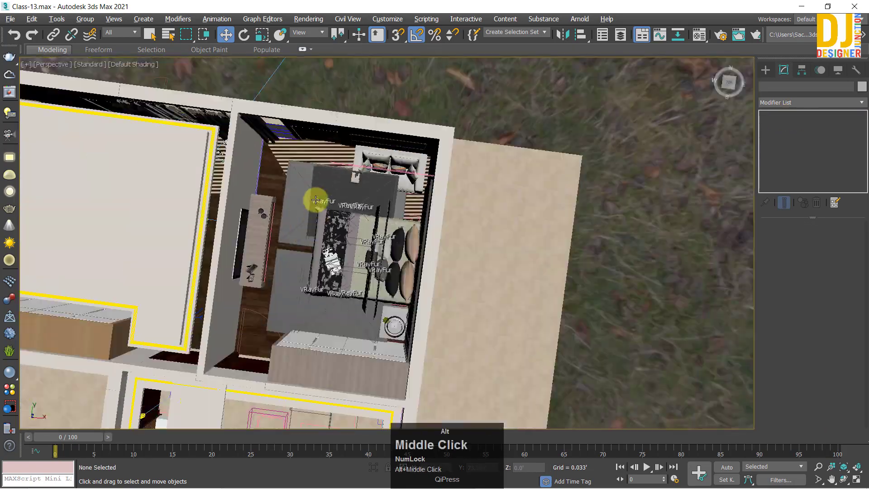
Hide the ceiling slab and the false ceiling covering the first bedroom.
middle_click_drag(317, 200, 299, 190, "alt")
middle_click_drag(299, 190, 566, 193)
scroll(302, 196, "down", 2)
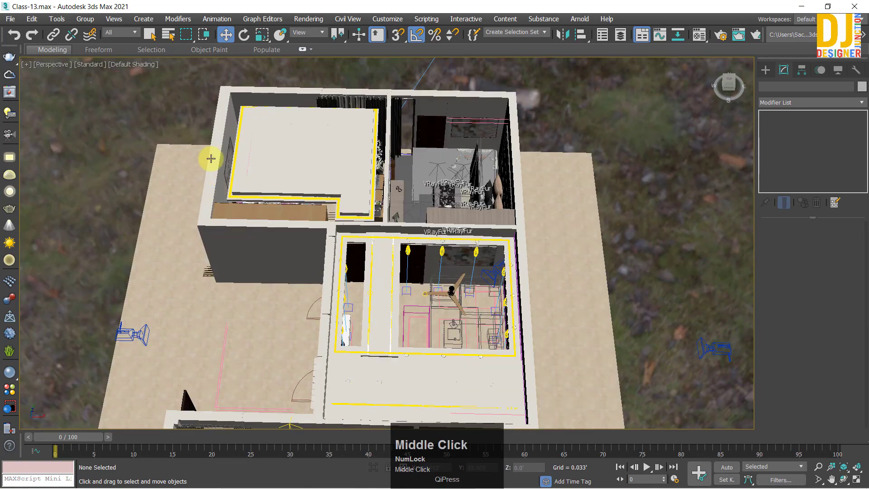
left_click(295, 152)
right_click(296, 151)
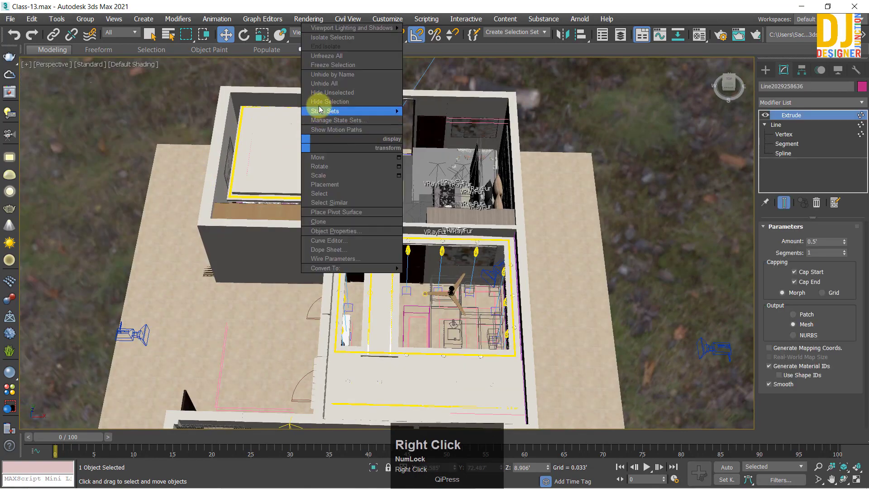
left_click(281, 139)
scroll(265, 147, "up", 3)
left_click(267, 147)
right_click(267, 147)
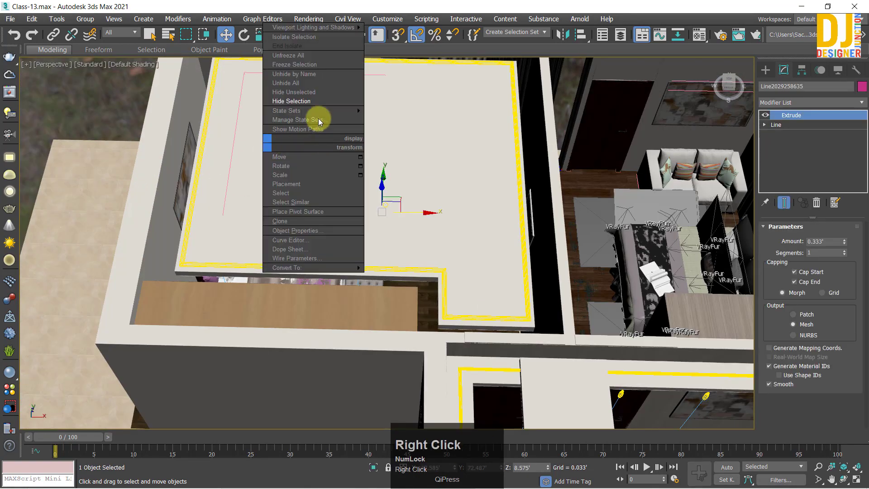
left_click(303, 101)
Hide all lights in the scene by category.
middle_click_drag(295, 141, 466, 170, "alt")
left_click(837, 70)
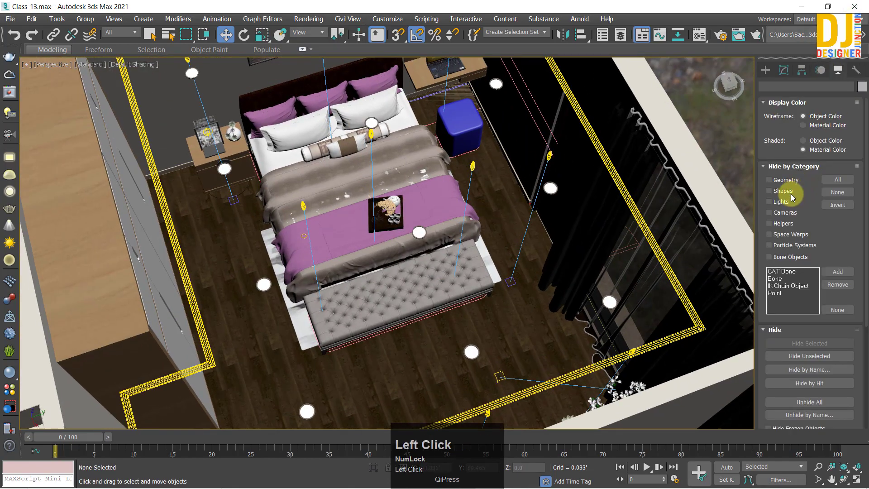
left_click(780, 207)
Turn on Display as Box in the object properties of the first bedroom's bed.
scroll(450, 208, "down", 5)
mouse_move(450, 208)
middle_mouse_down("alt")
mouse_move(520, 199)
mouse_move(457, 216)
middle_mouse_up("alt")
scroll(453, 213, "up", 3)
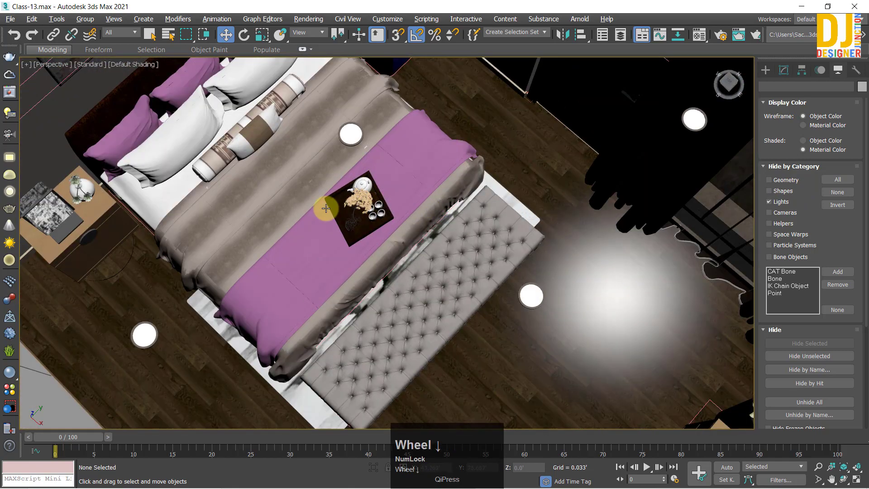
scroll(316, 195, "down", 1)
left_click(284, 178)
right_click(283, 176)
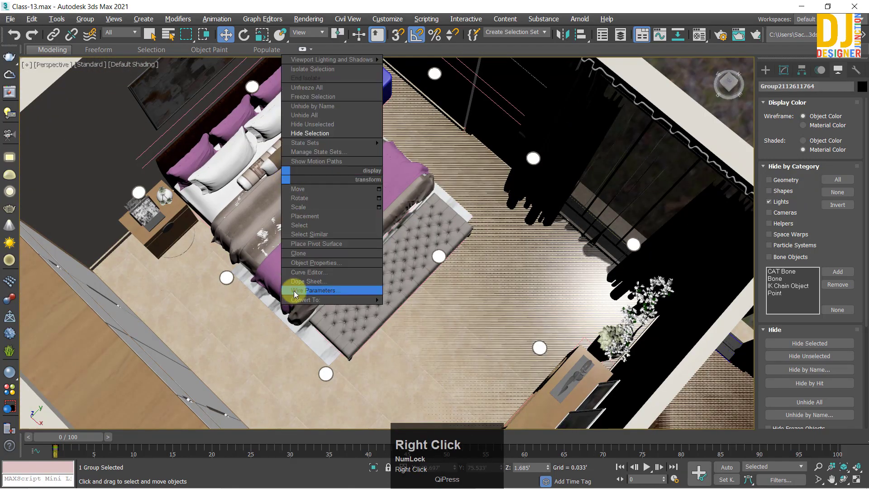
mouse_move(297, 301)
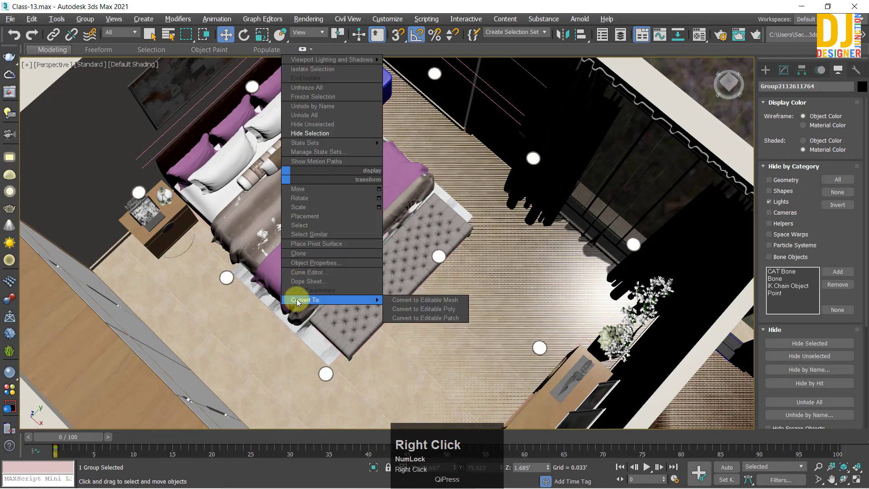
left_click(301, 263)
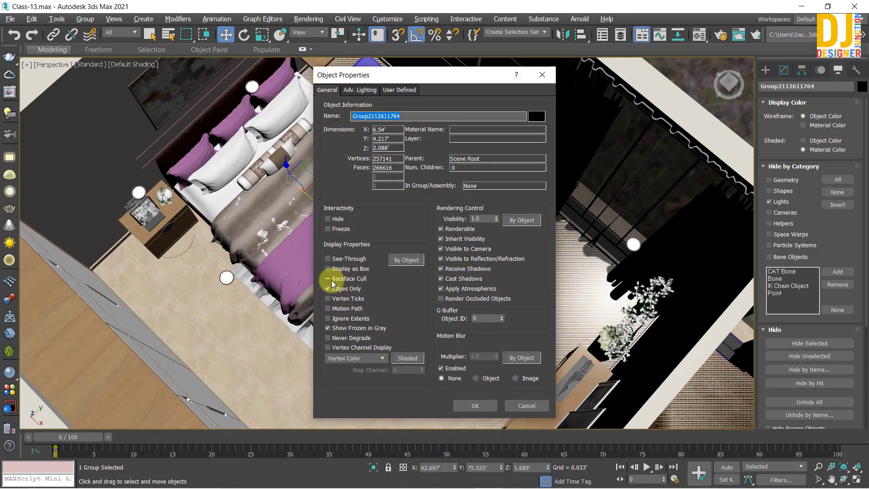
left_click(329, 269)
left_click(465, 403)
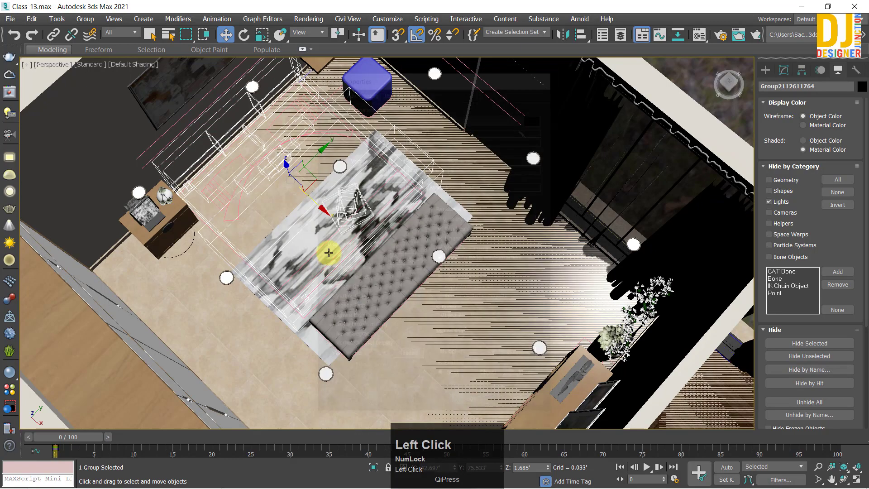
Turn on Display as Box in the object properties of the tufted bench at the foot of the first bedroom's bed.
mouse_move(328, 254)
middle_mouse_down("alt")
mouse_move(313, 205)
mouse_move(330, 266)
middle_mouse_up("alt")
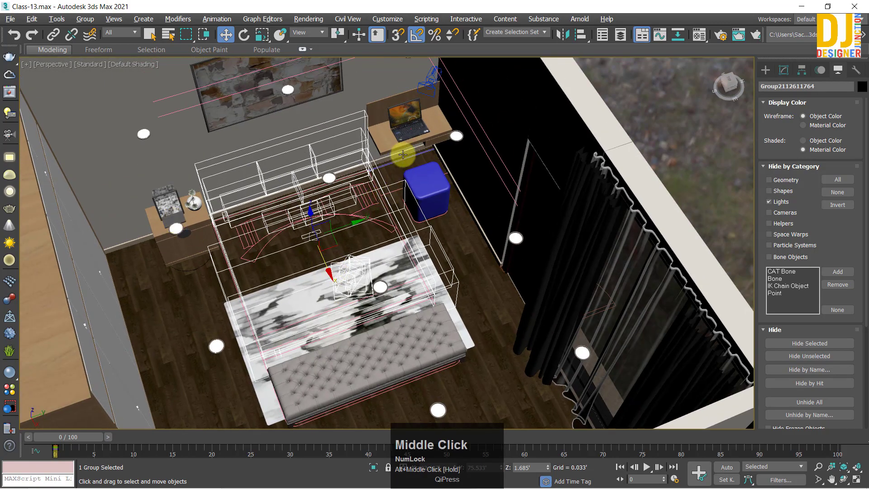
mouse_move(442, 242)
middle_mouse_down("alt")
mouse_move(448, 260)
mouse_move(489, 223)
mouse_move(452, 230)
middle_mouse_up("alt")
scroll(283, 211, "down", 5)
middle_click_drag(282, 211, 313, 237, "alt")
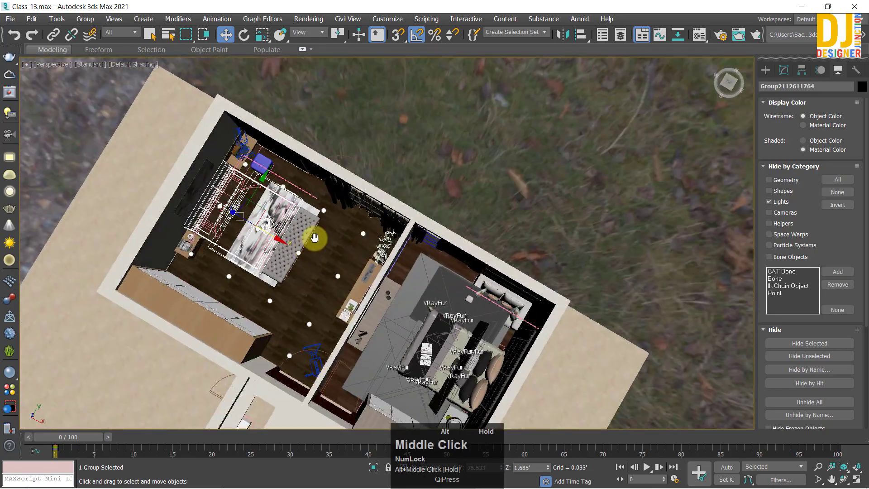
scroll(293, 226, "up", 3)
left_click(293, 237)
right_click(322, 207)
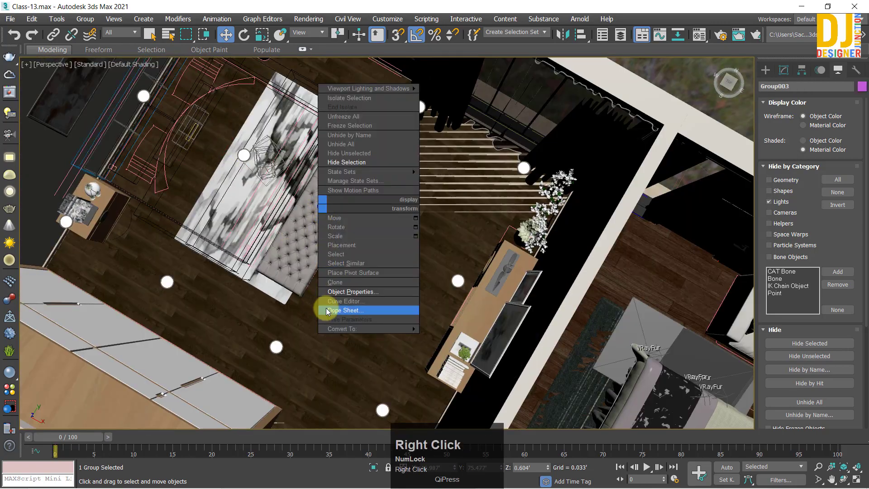
left_click(335, 293)
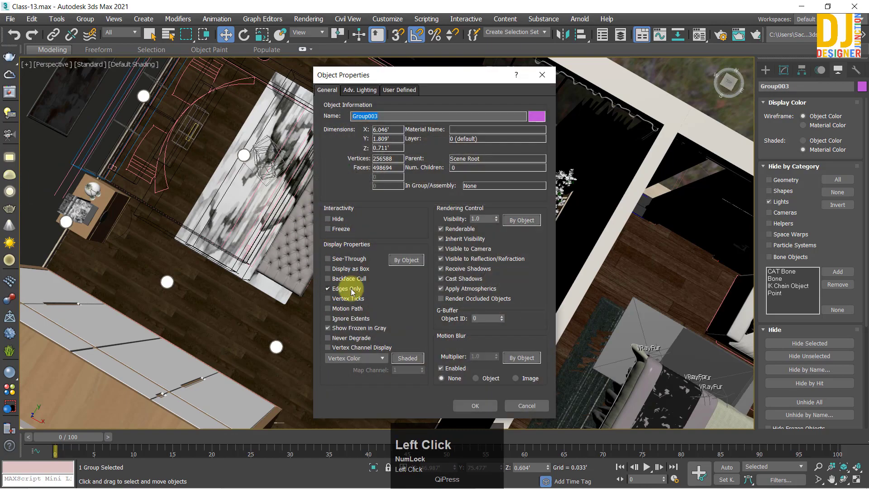
left_click(346, 272)
left_click(469, 403)
middle_click_drag(337, 286, 427, 261, "alt")
middle_click_drag(445, 190, 319, 285)
middle_click_drag(319, 285, 394, 266, "alt")
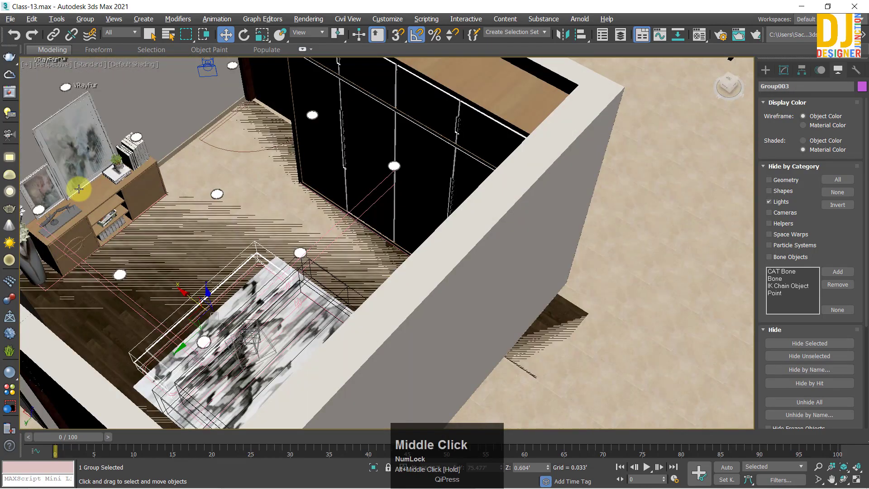
middle_click_drag(79, 189, 205, 224)
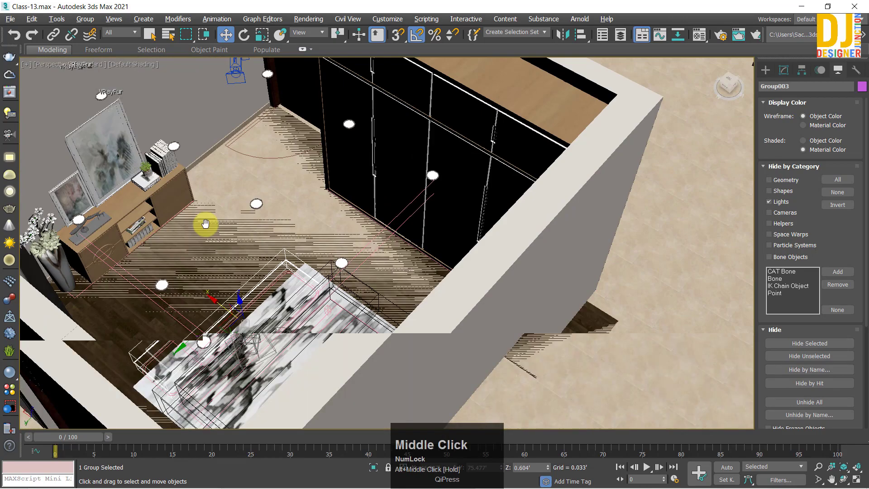